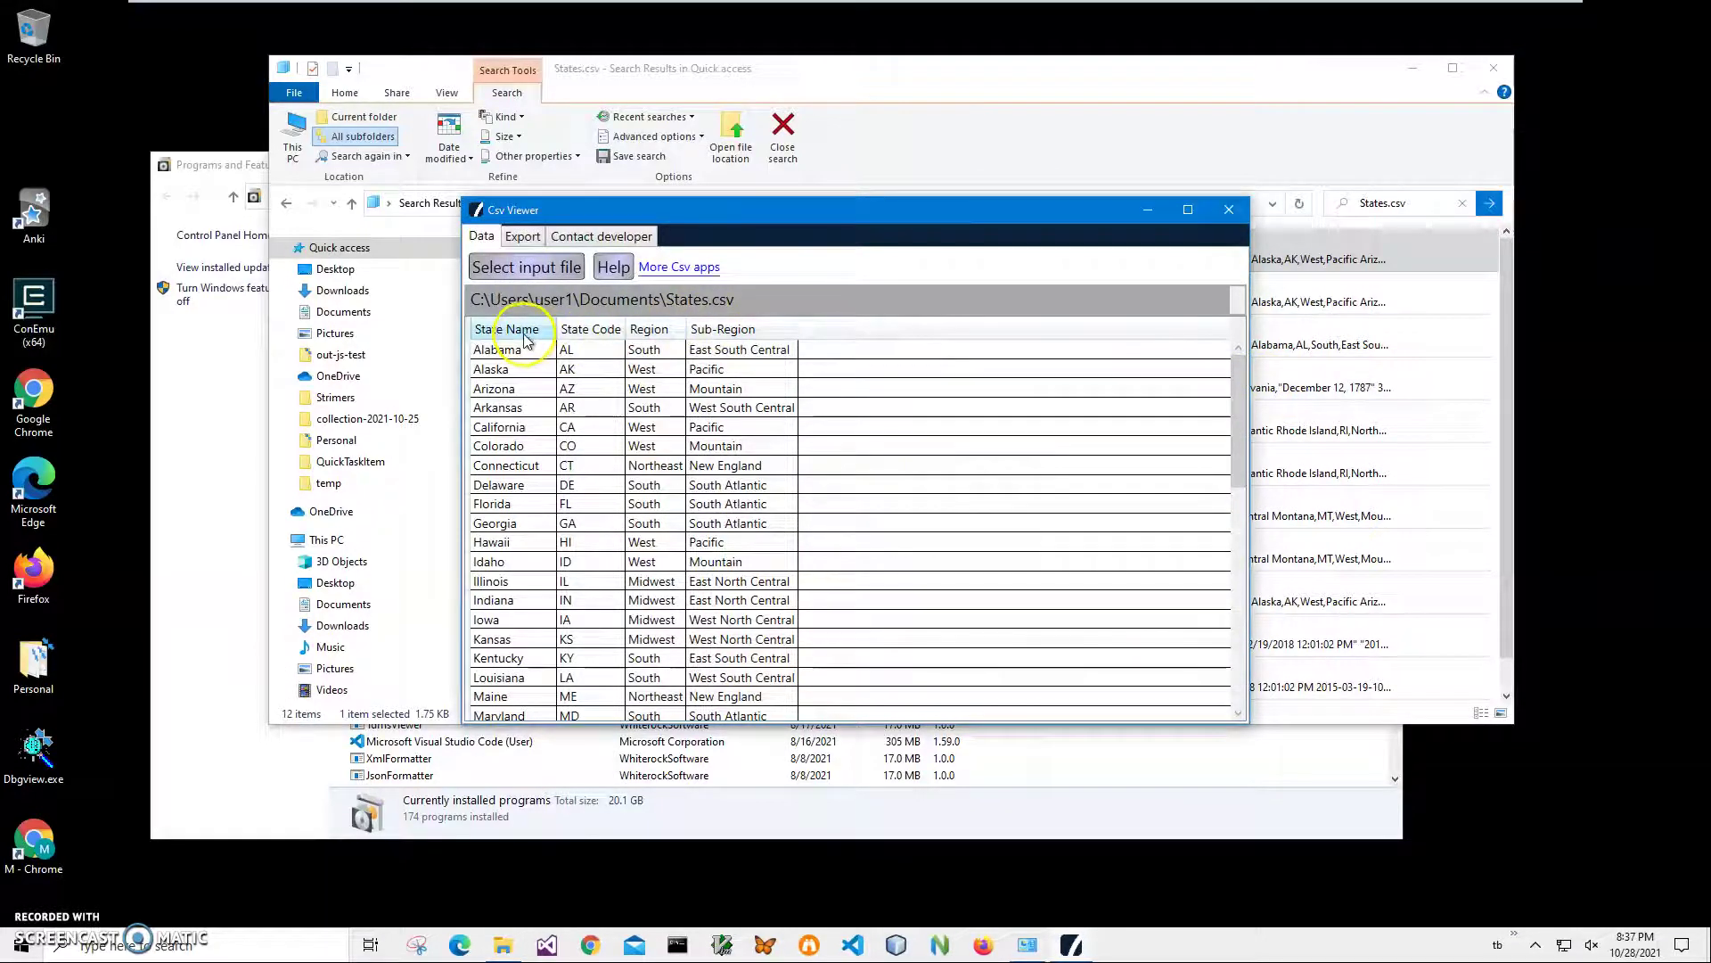
Examine the States.csv rows, columns and available export formats in the viewer, and close it
{"action": "left_click", "coordinate": [534, 369]}
{"action": "left_click", "coordinate": [517, 350]}
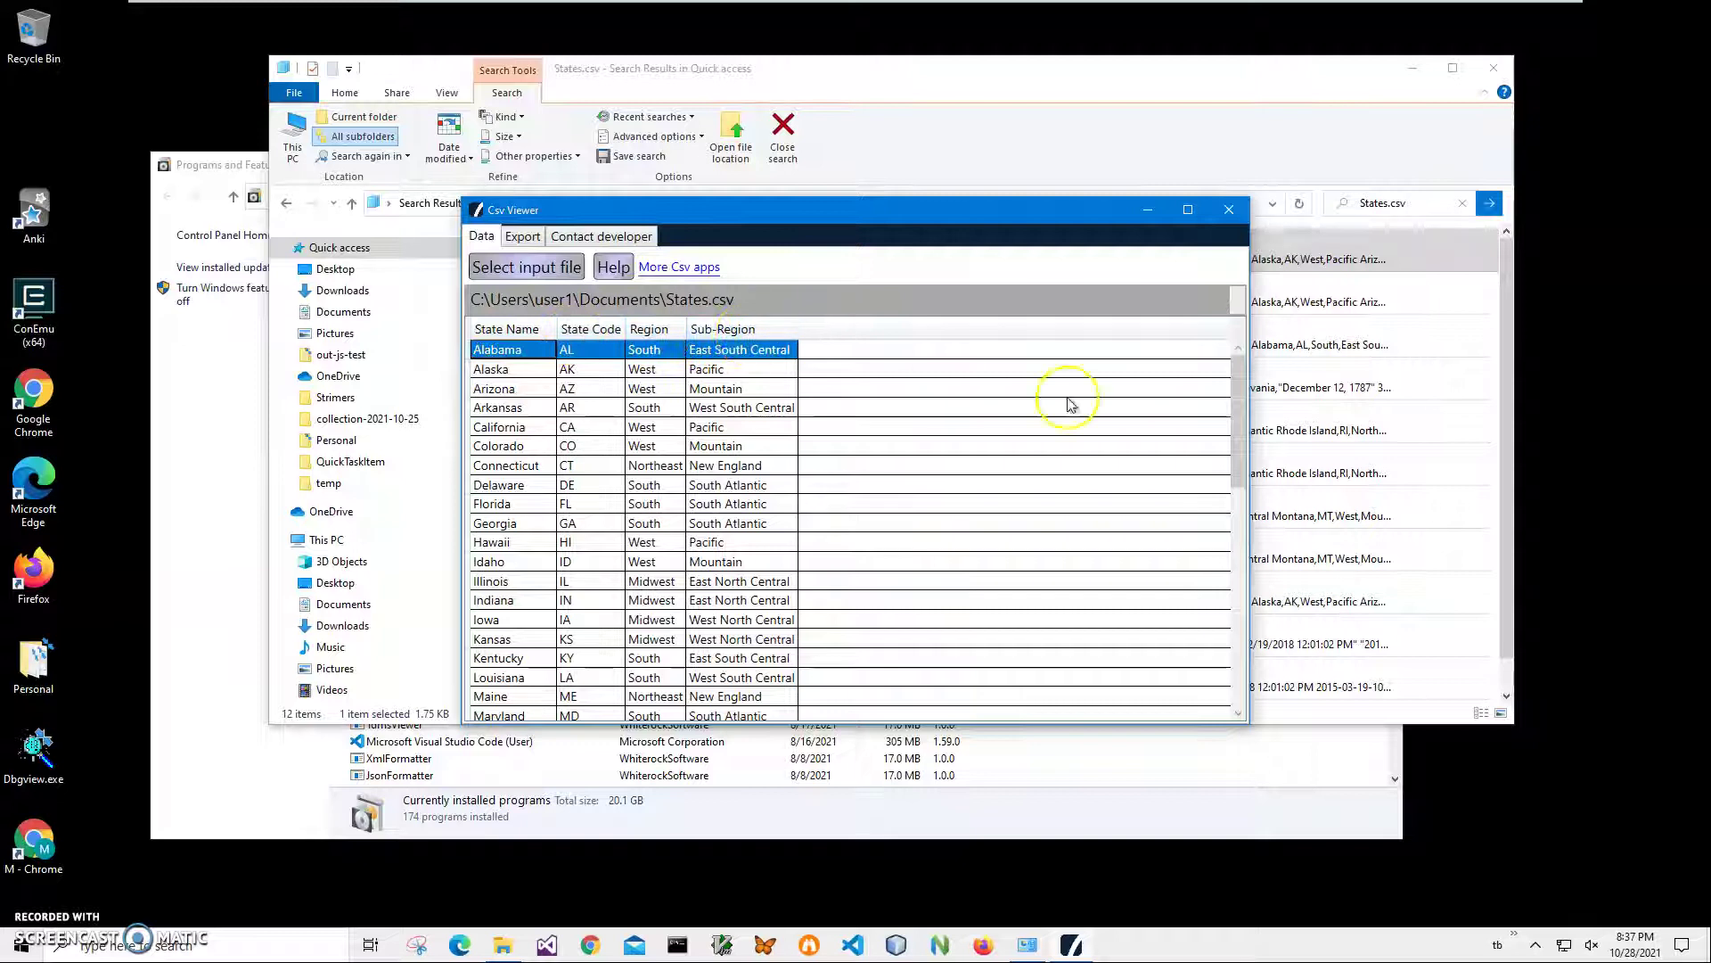
{"action": "left_click_drag", "start_coordinate": [1238, 420], "coordinate": [1272, 381]}
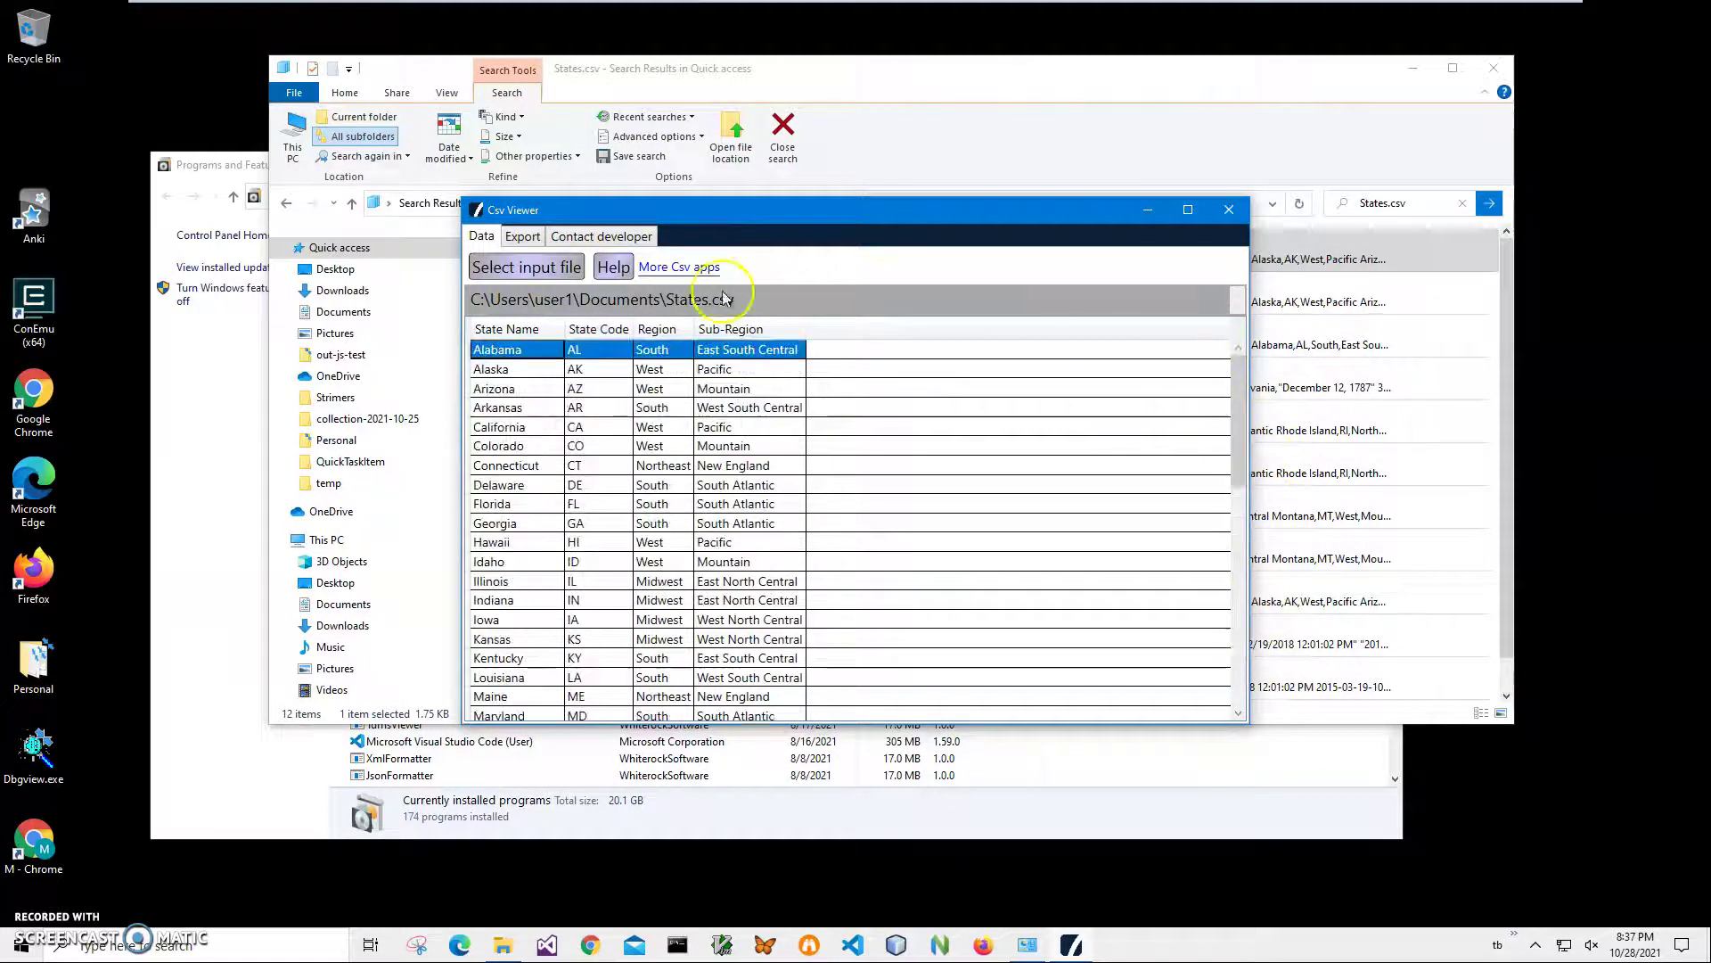
{"action": "left_click", "coordinate": [526, 237]}
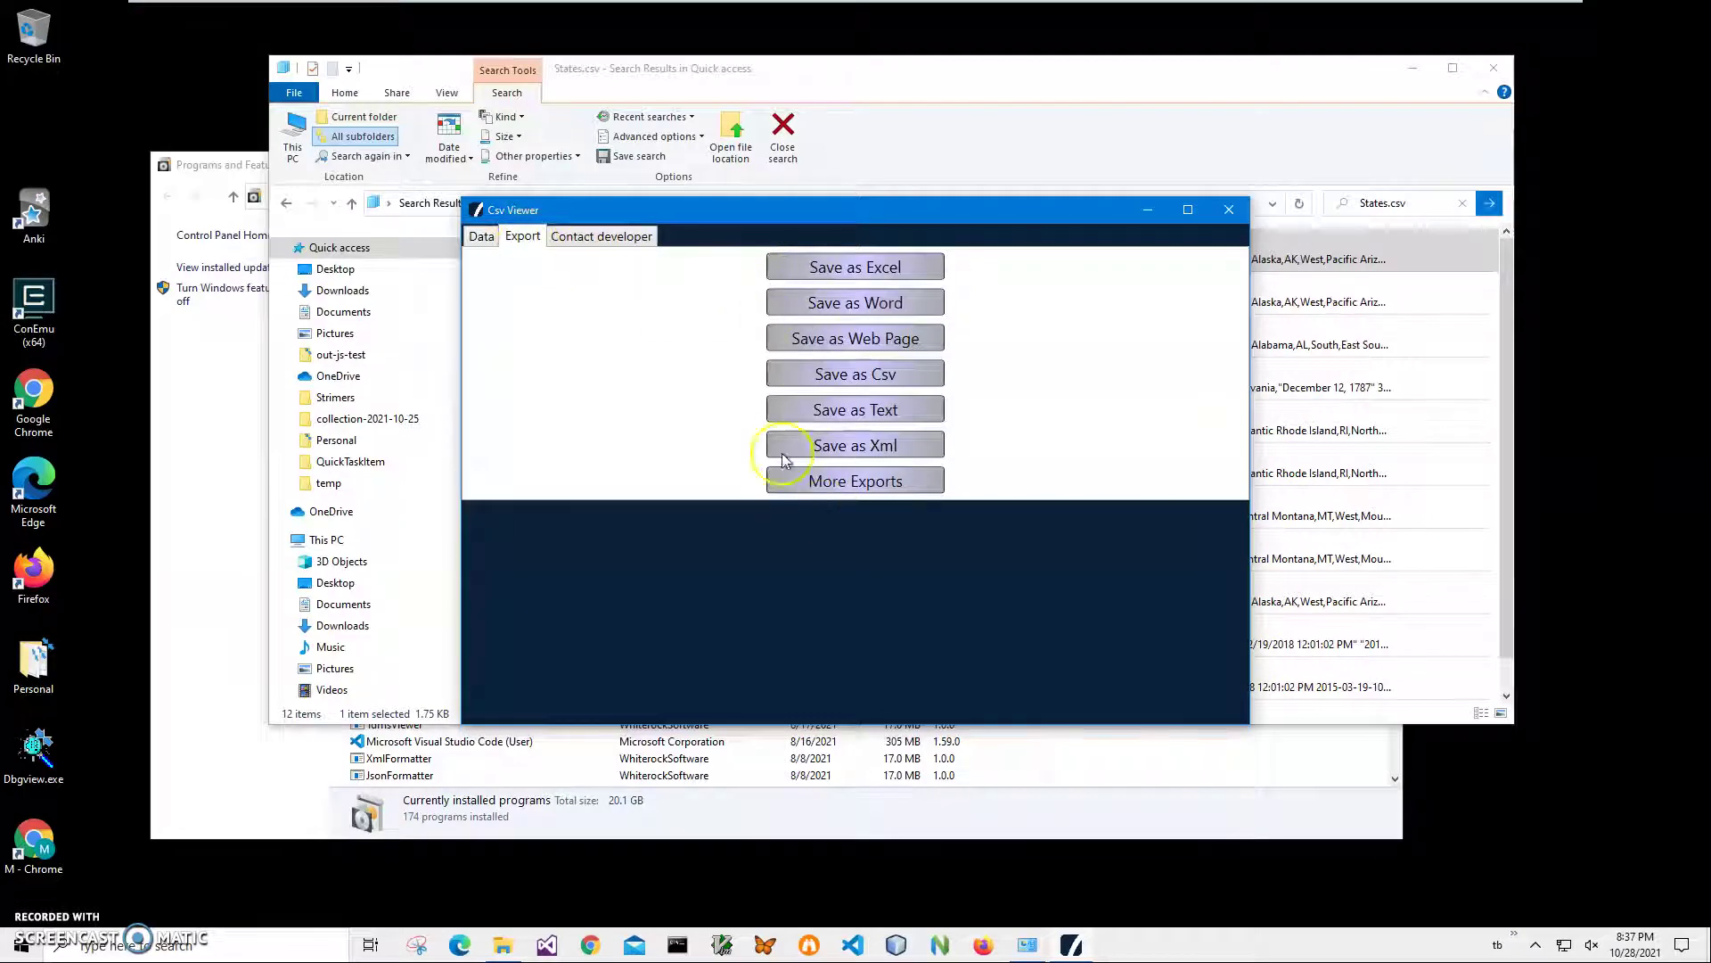
{"action": "left_click", "coordinate": [481, 236]}
{"action": "left_click_drag", "start_coordinate": [557, 214], "coordinate": [531, 225]}
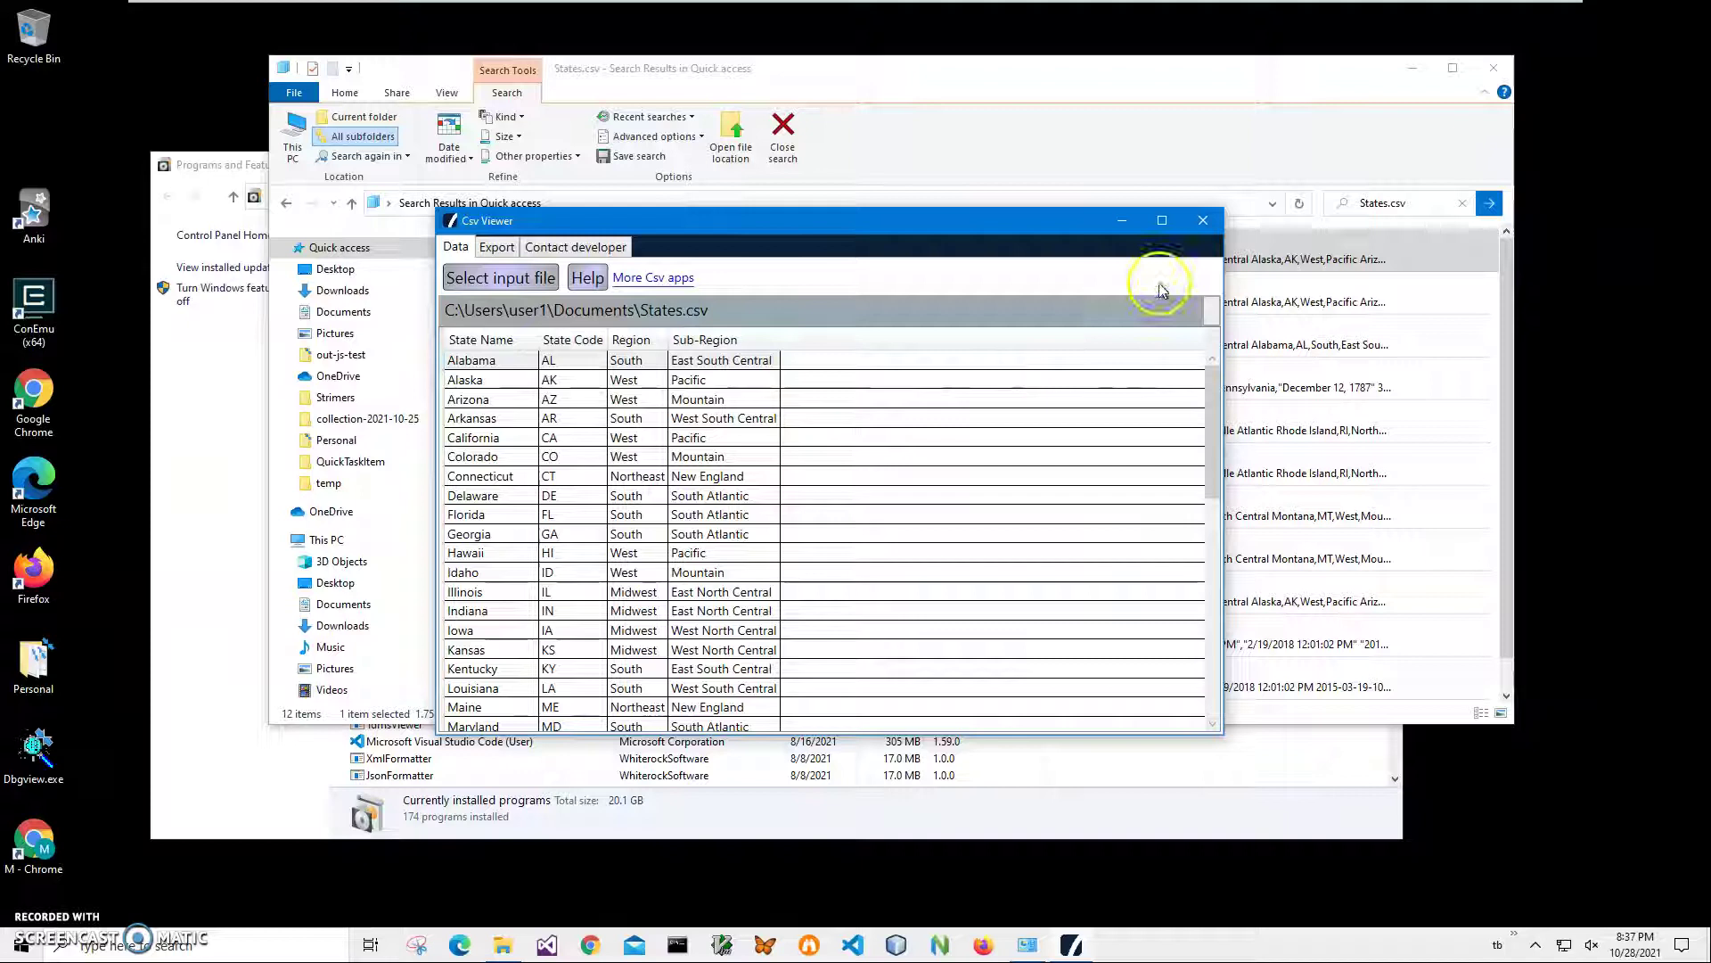
{"action": "left_click", "coordinate": [1202, 225]}
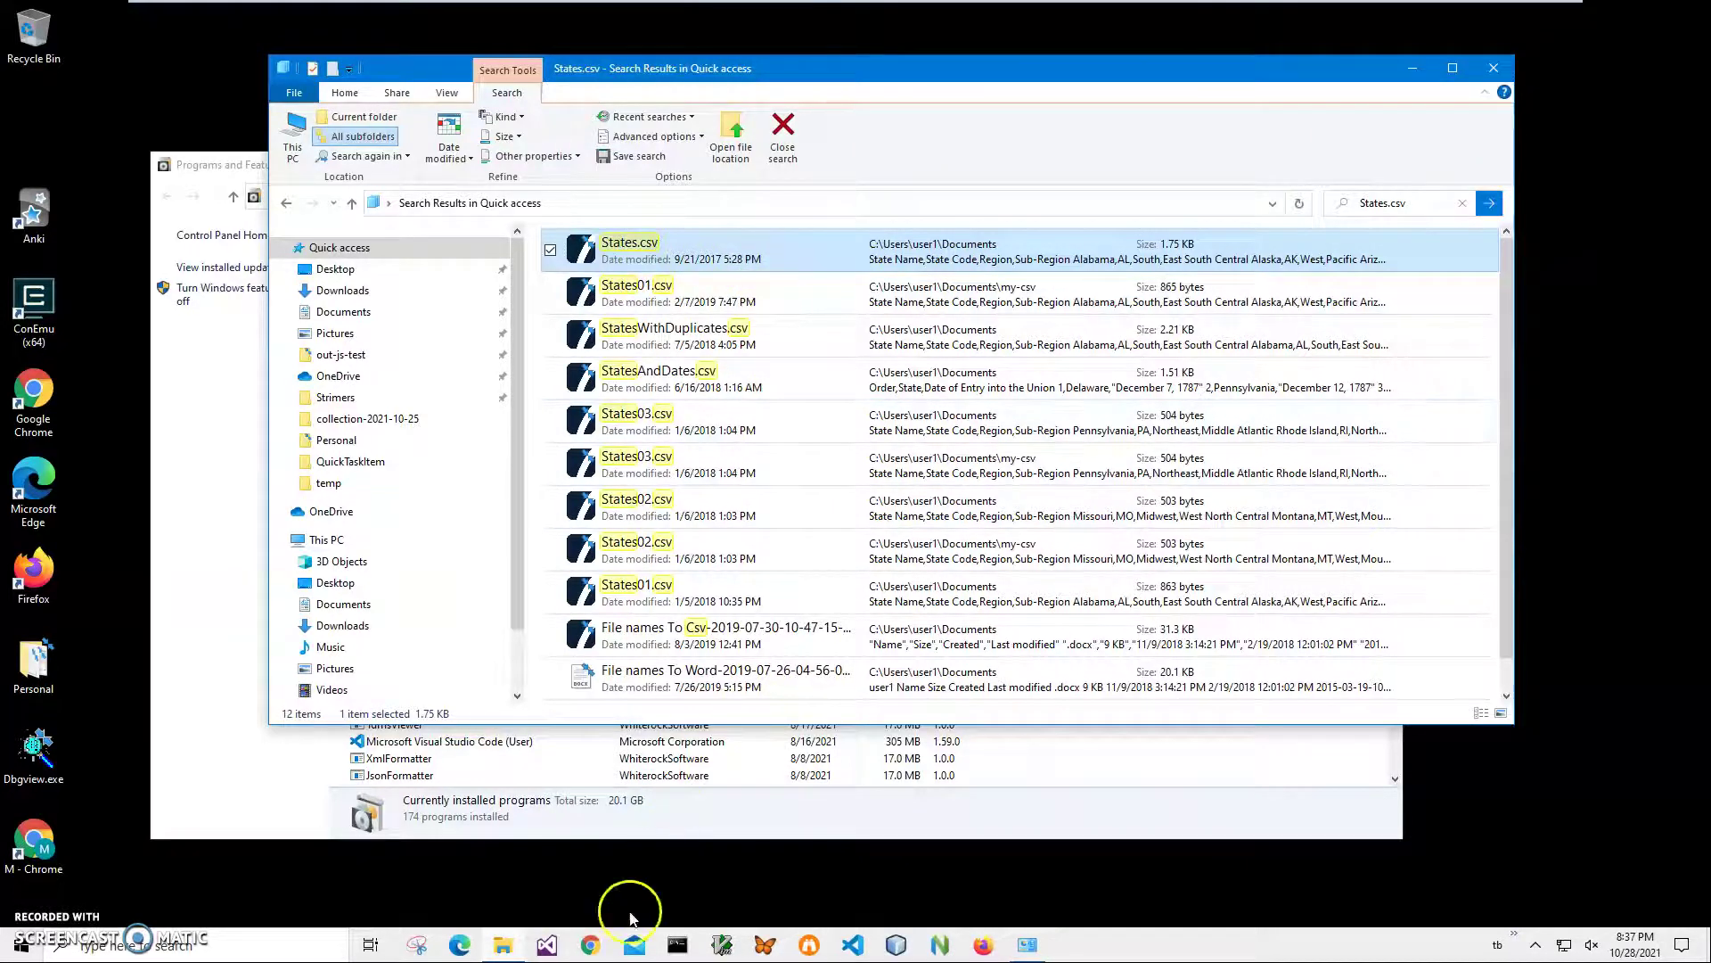
Switch to Google Chrome and open the bookmarked whiterocksoftware.com website
{"action": "left_click", "coordinate": [591, 943]}
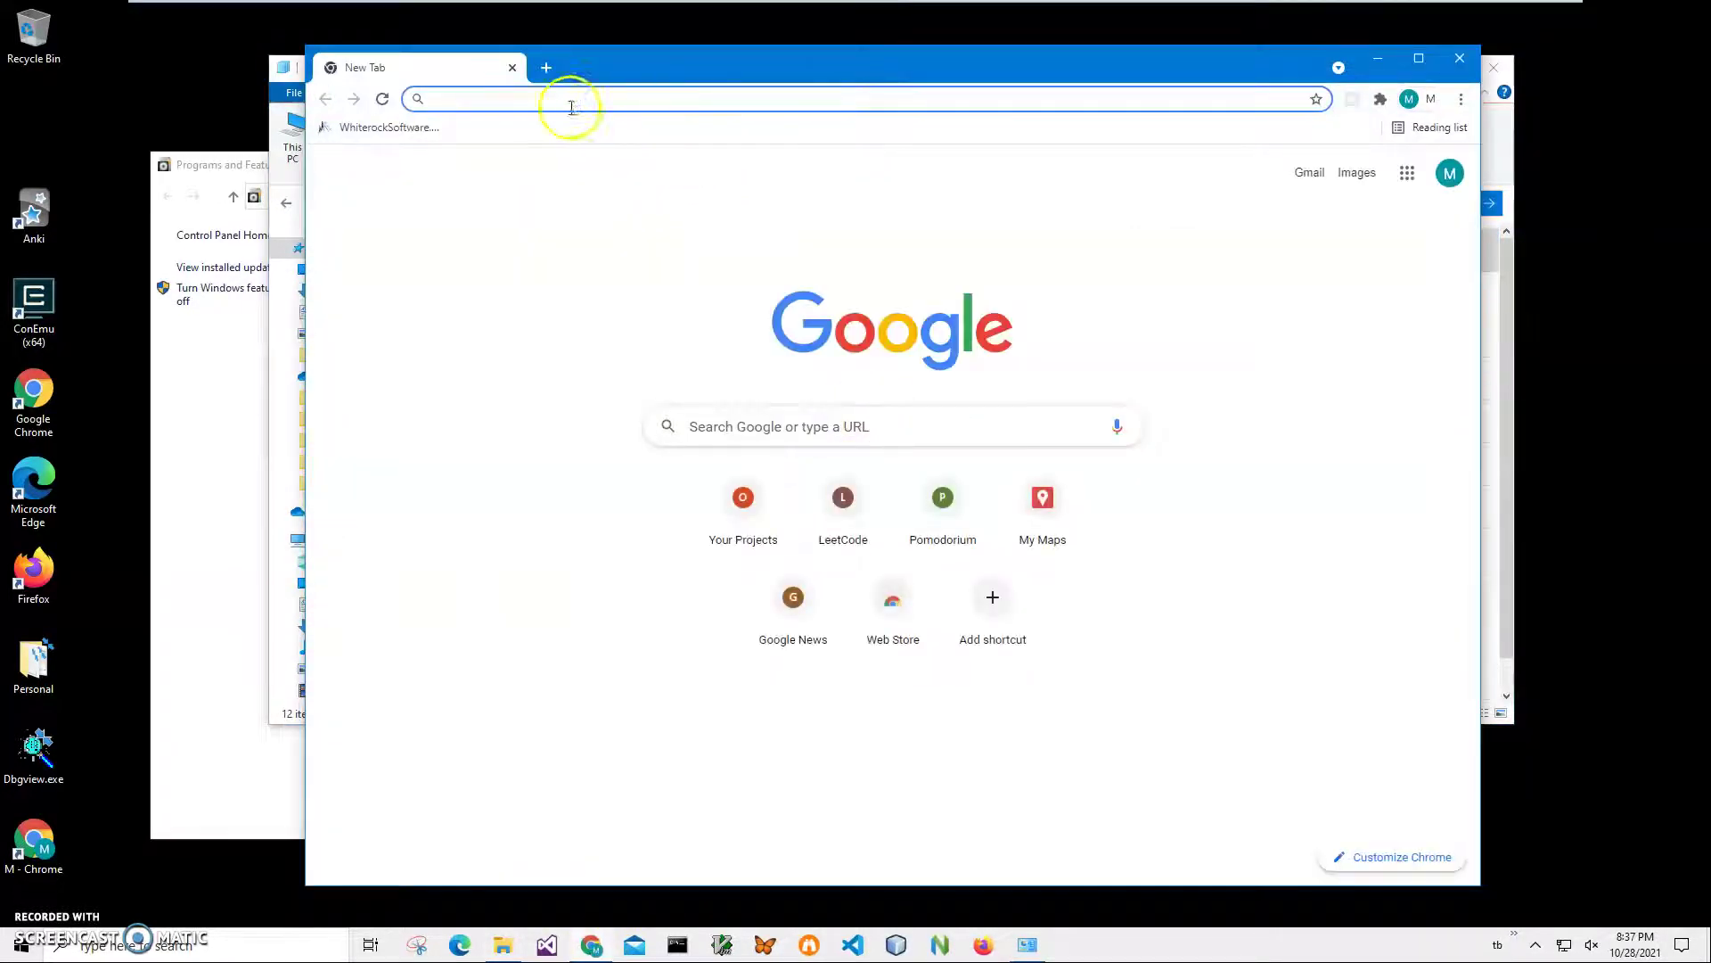
{"action": "left_click_drag", "start_coordinate": [623, 65], "coordinate": [641, 297]}
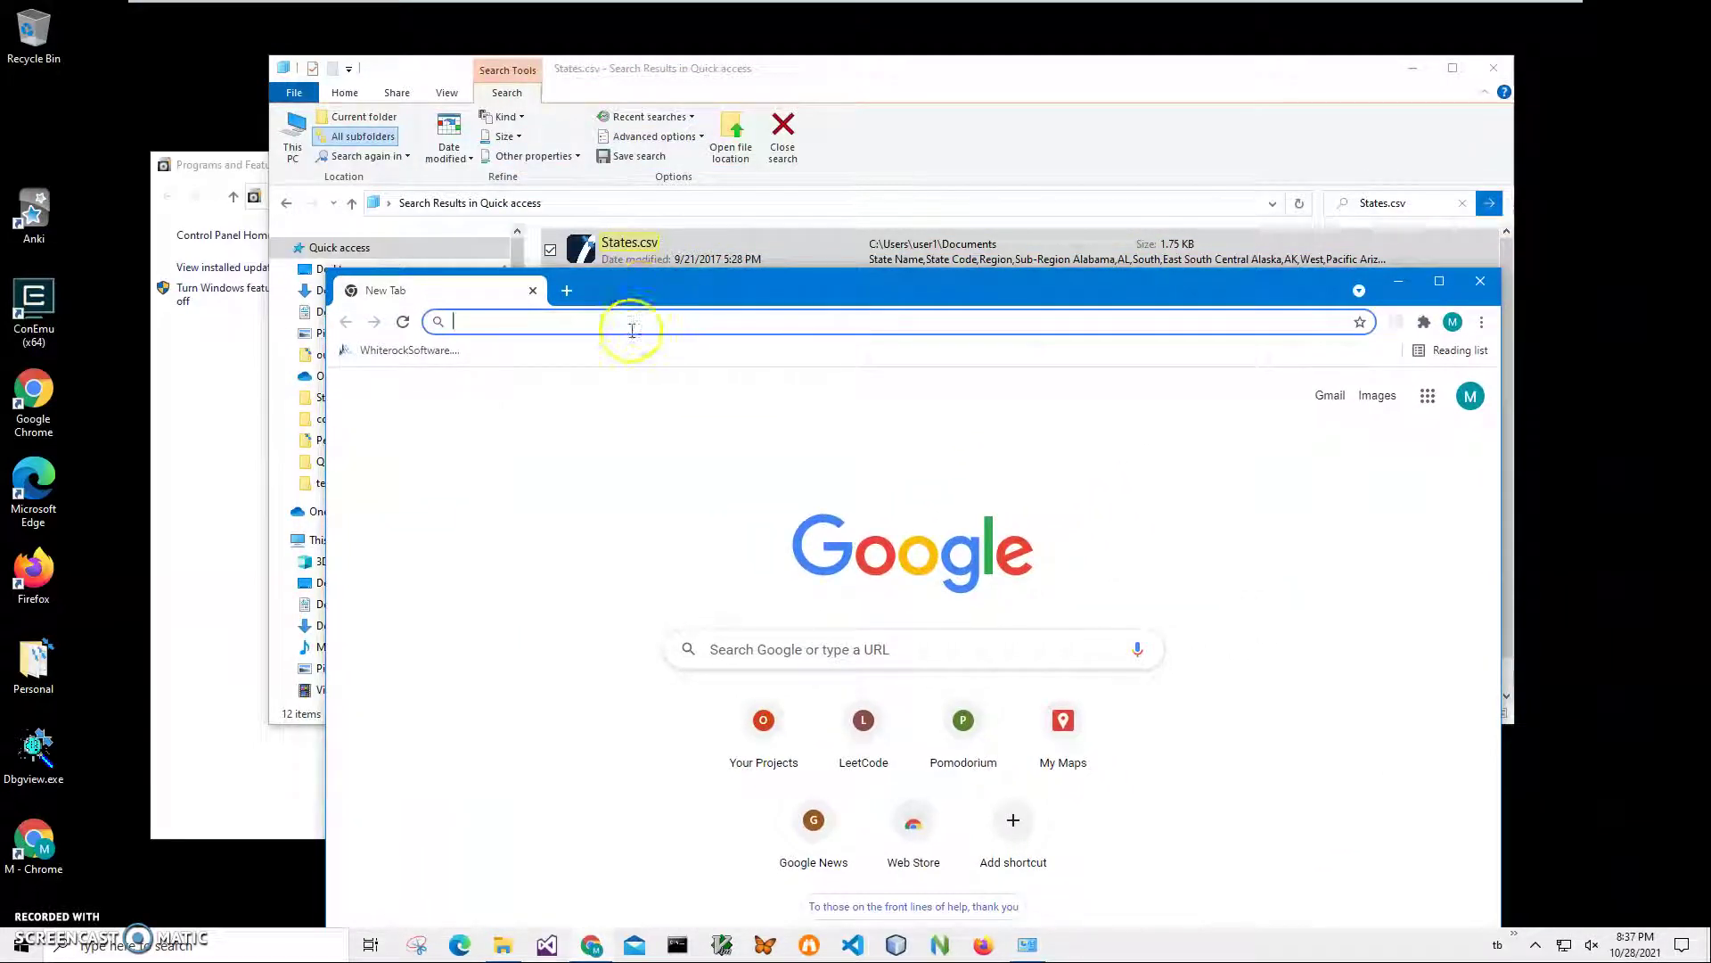
{"action": "left_click", "coordinate": [416, 350]}
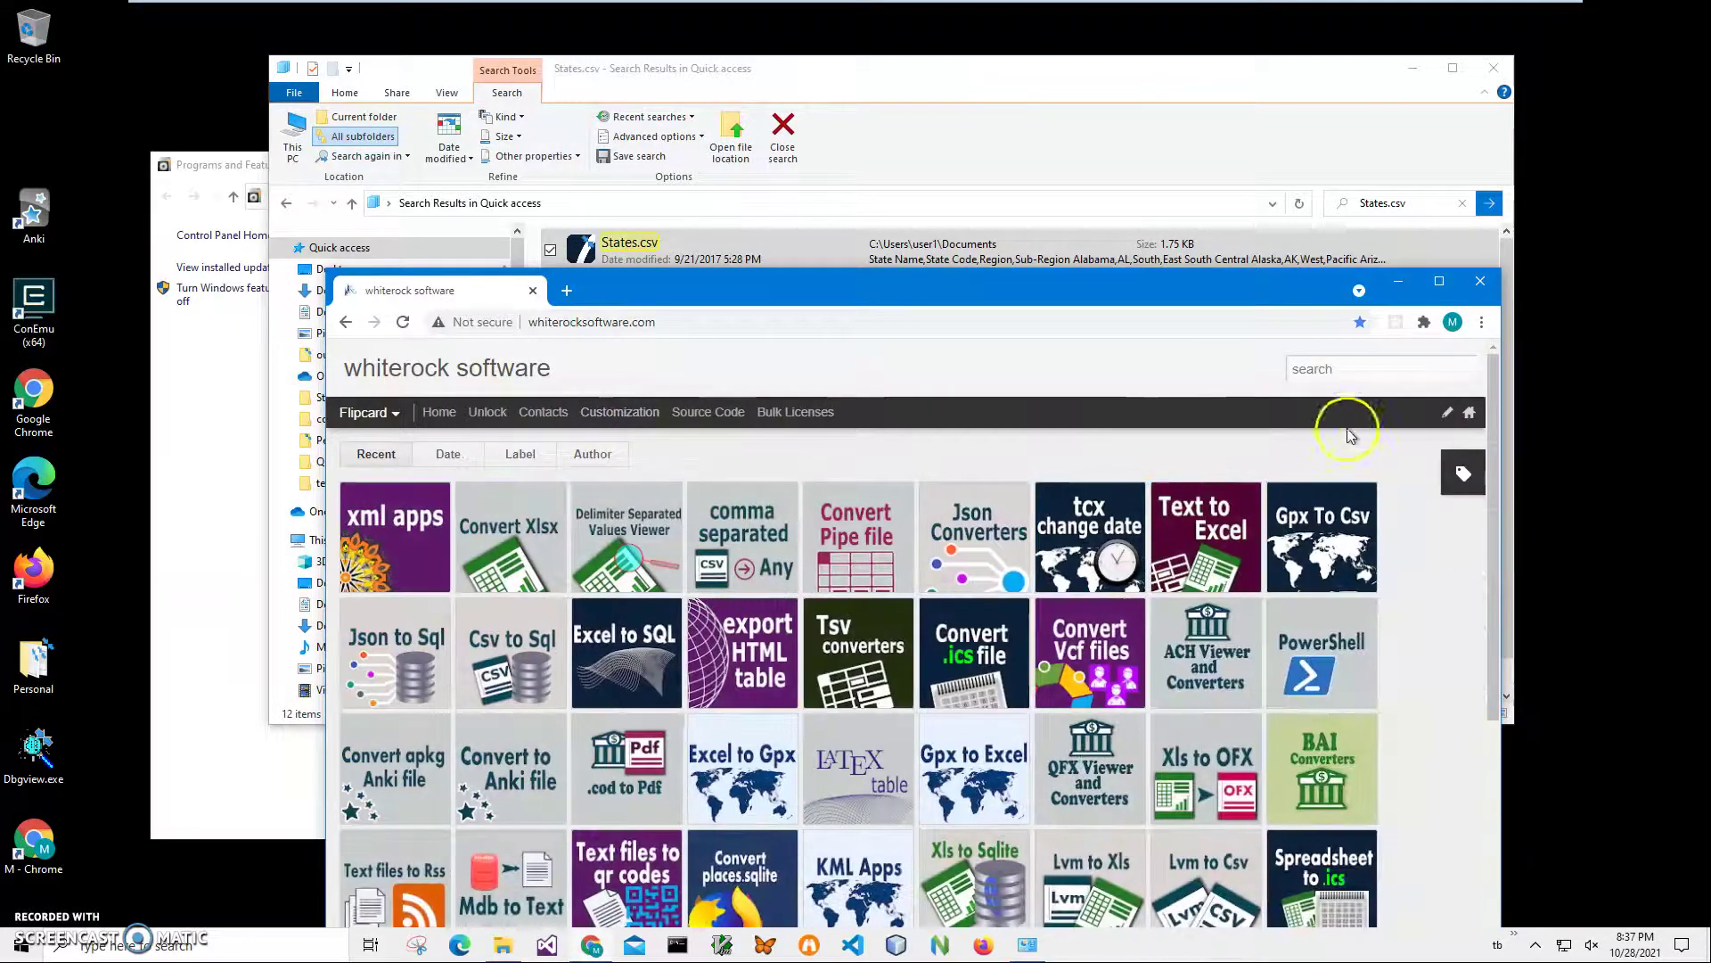
Search the site for "csv to text" and open the comma separated values file converters article
{"action": "left_click", "coordinate": [1310, 374]}
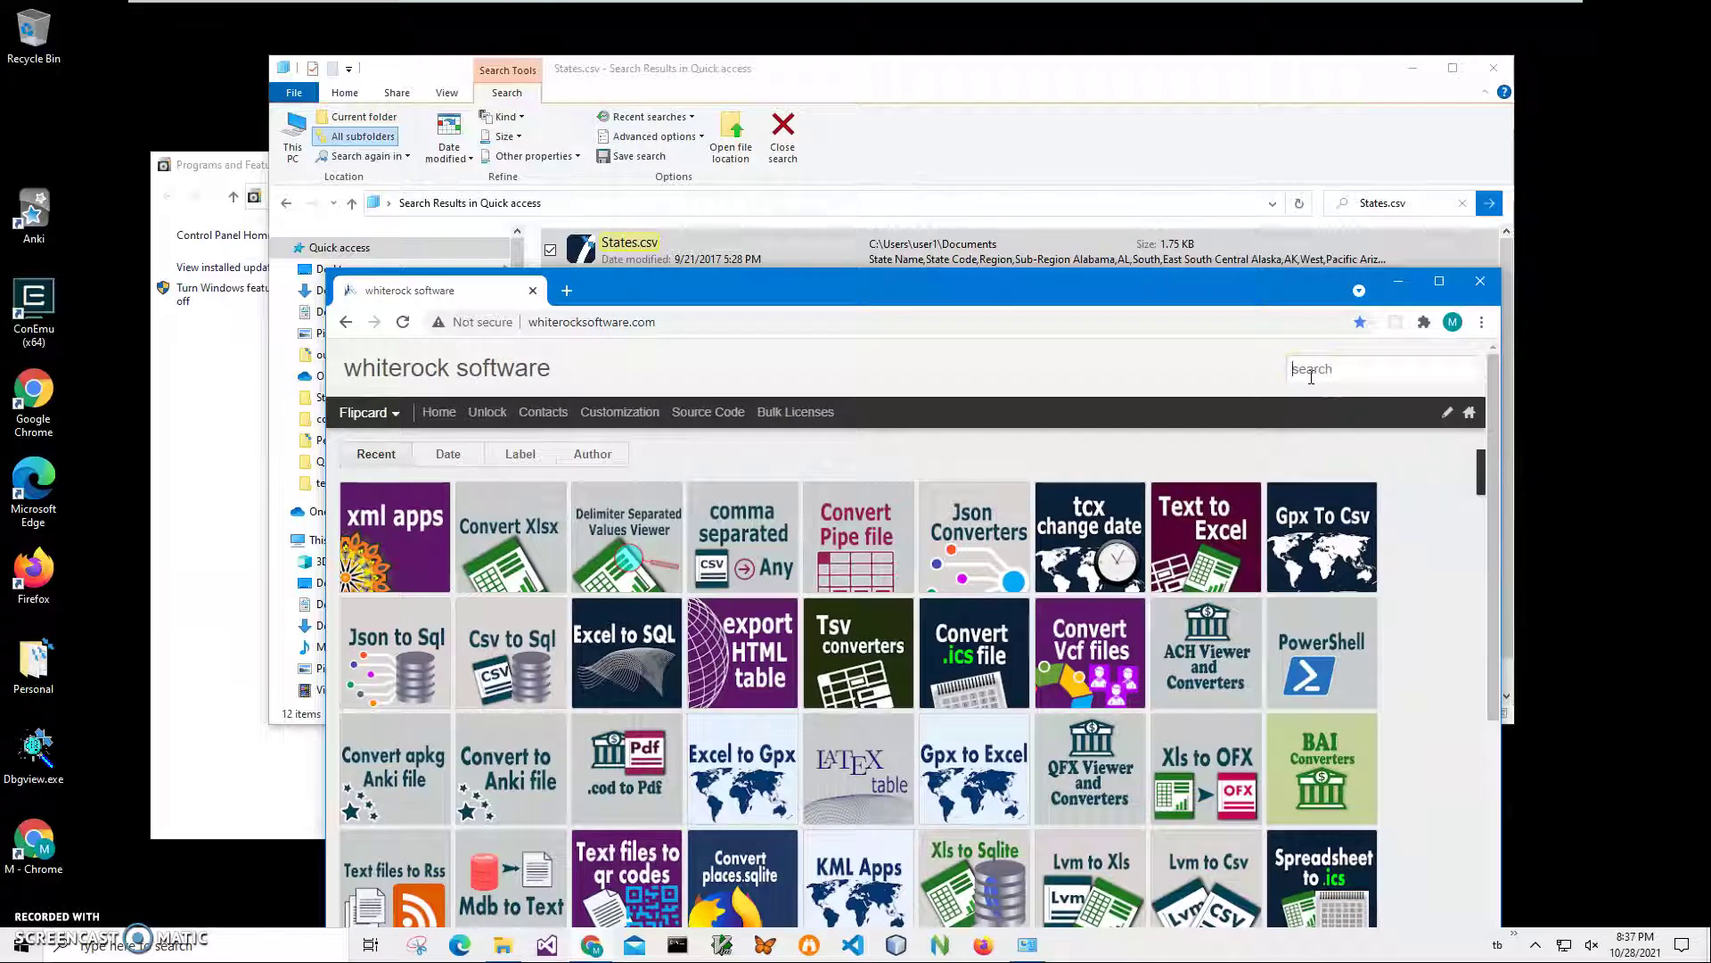
{"action": "type", "text": "v"}
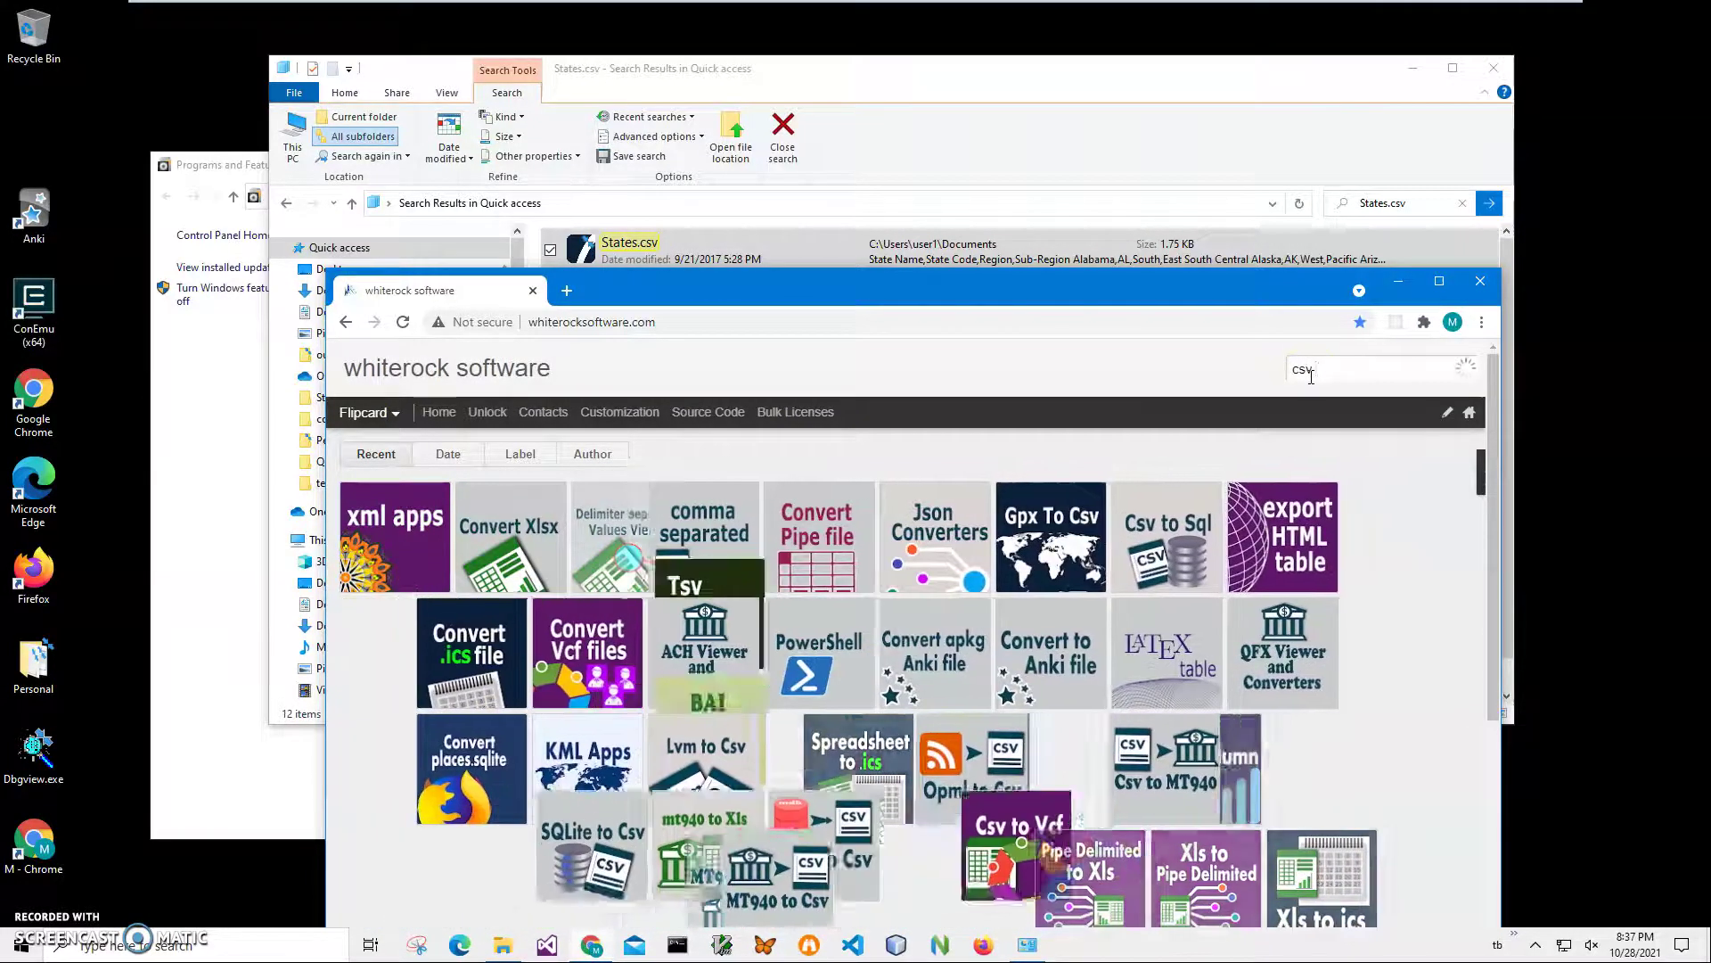
{"action": "type", "text": " to text"}
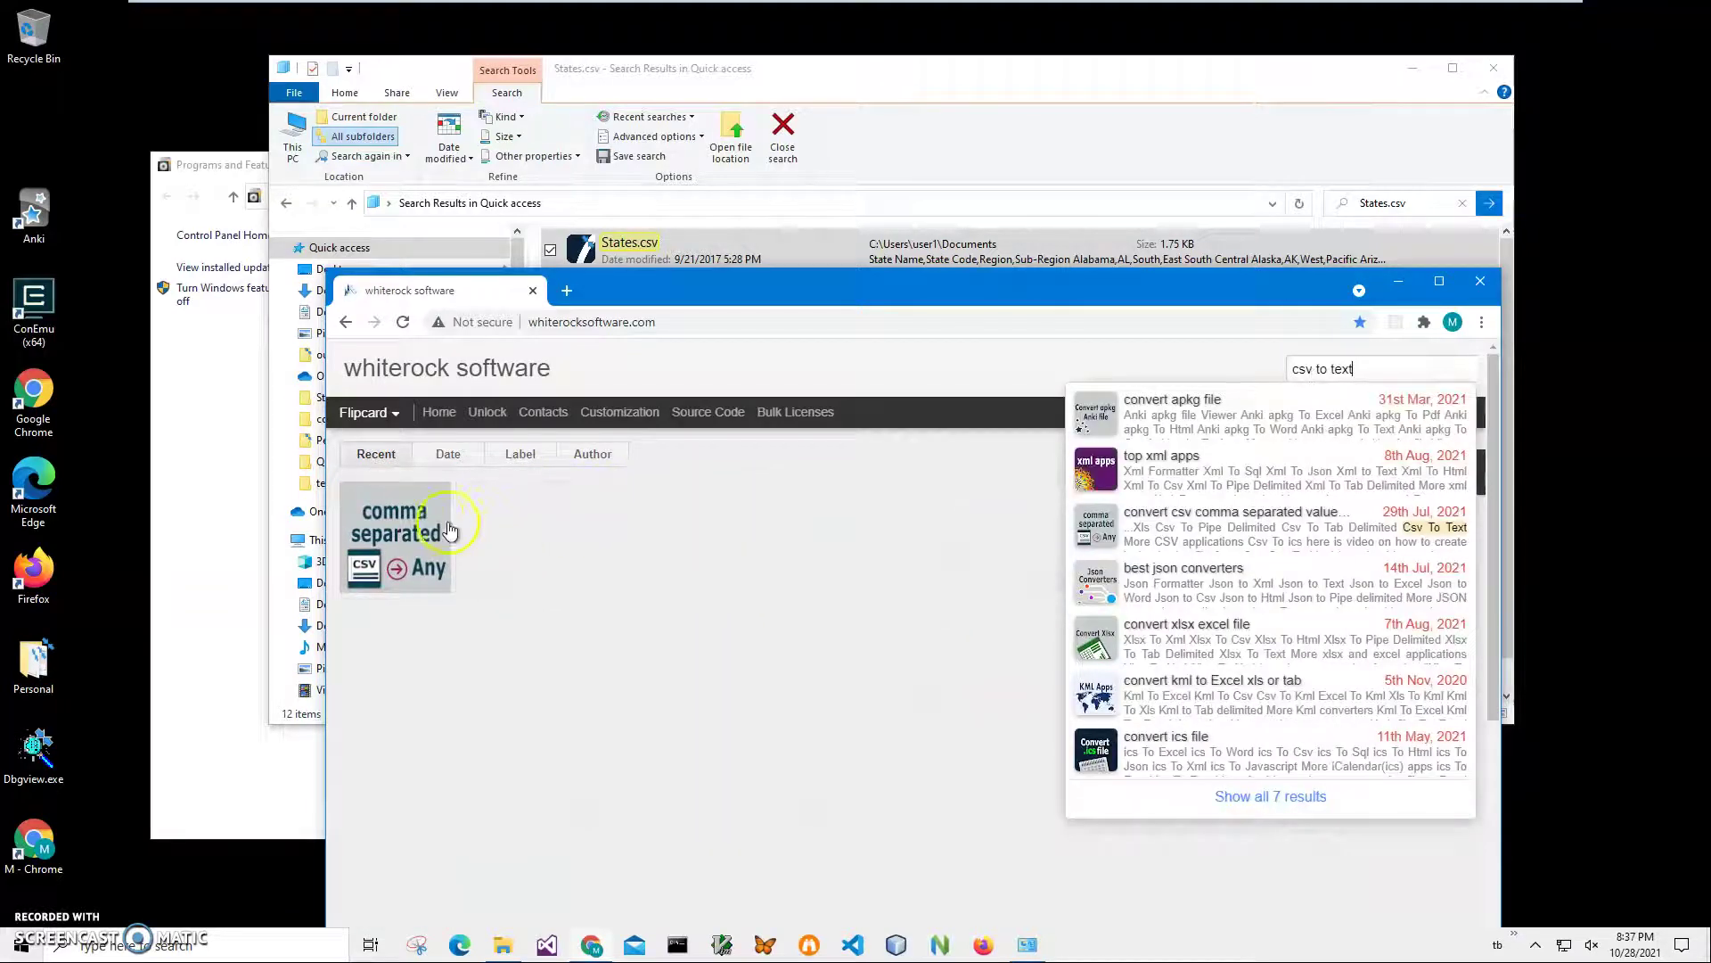
{"action": "left_click", "coordinate": [412, 520]}
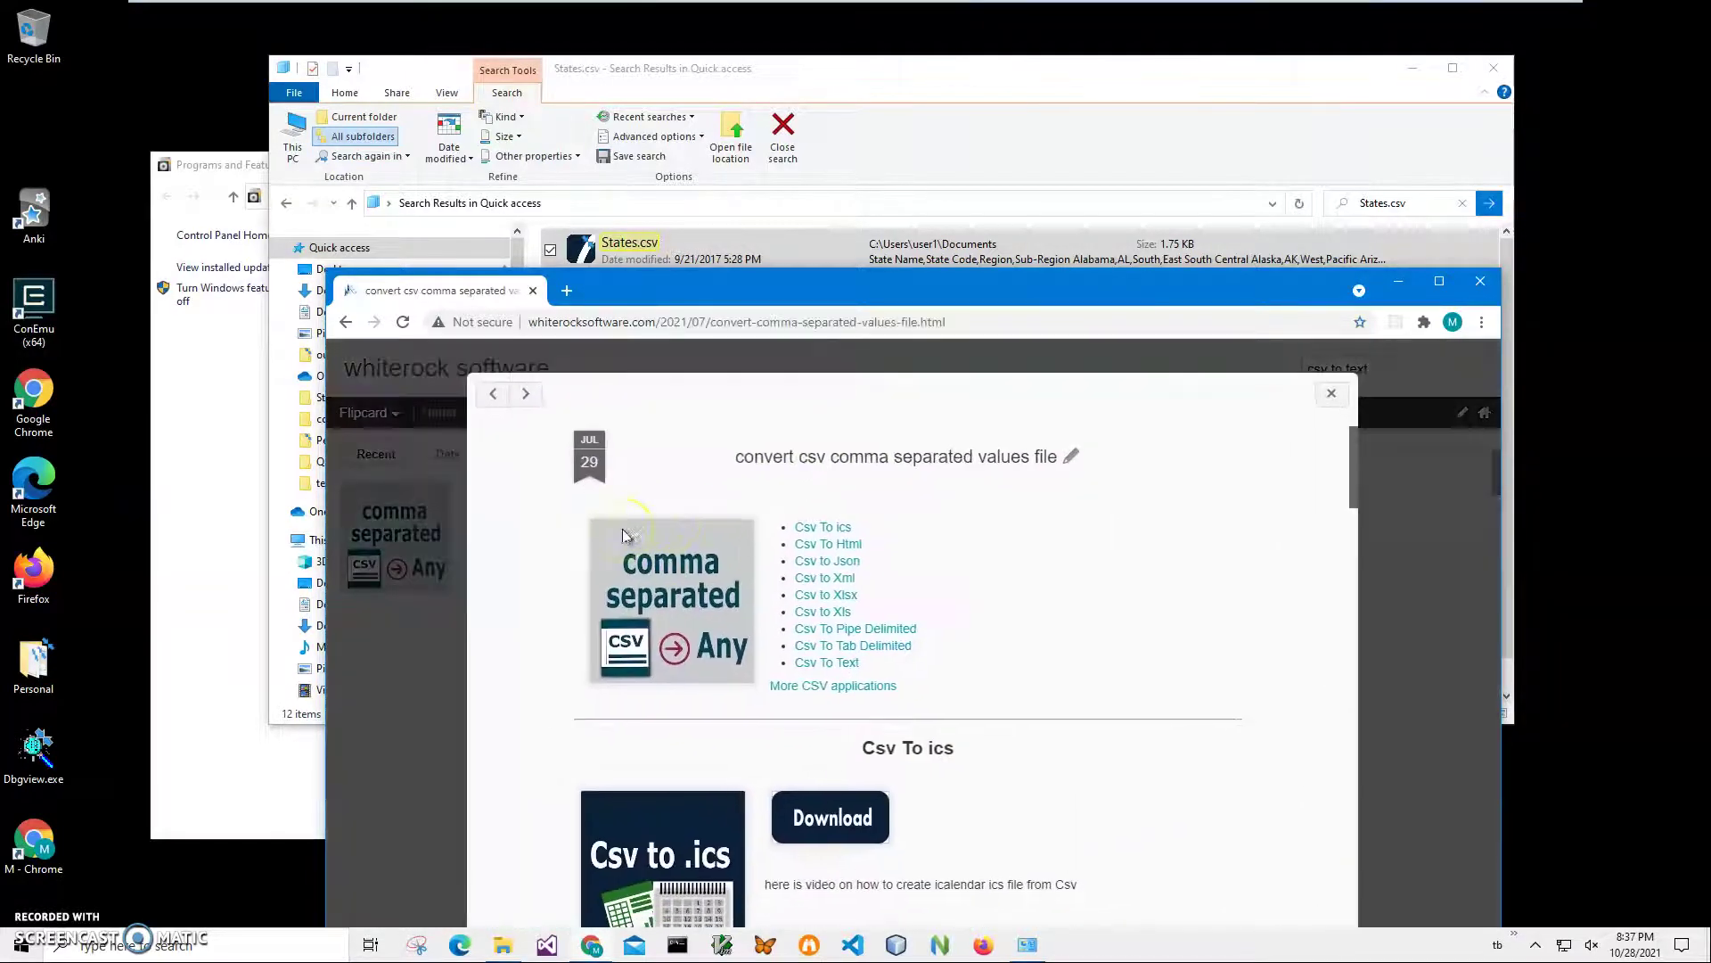
Go to the Csv To Text section of the article and download CsvToTextSetup.zip
{"action": "left_click", "coordinate": [823, 662]}
{"action": "left_click", "coordinate": [860, 630]}
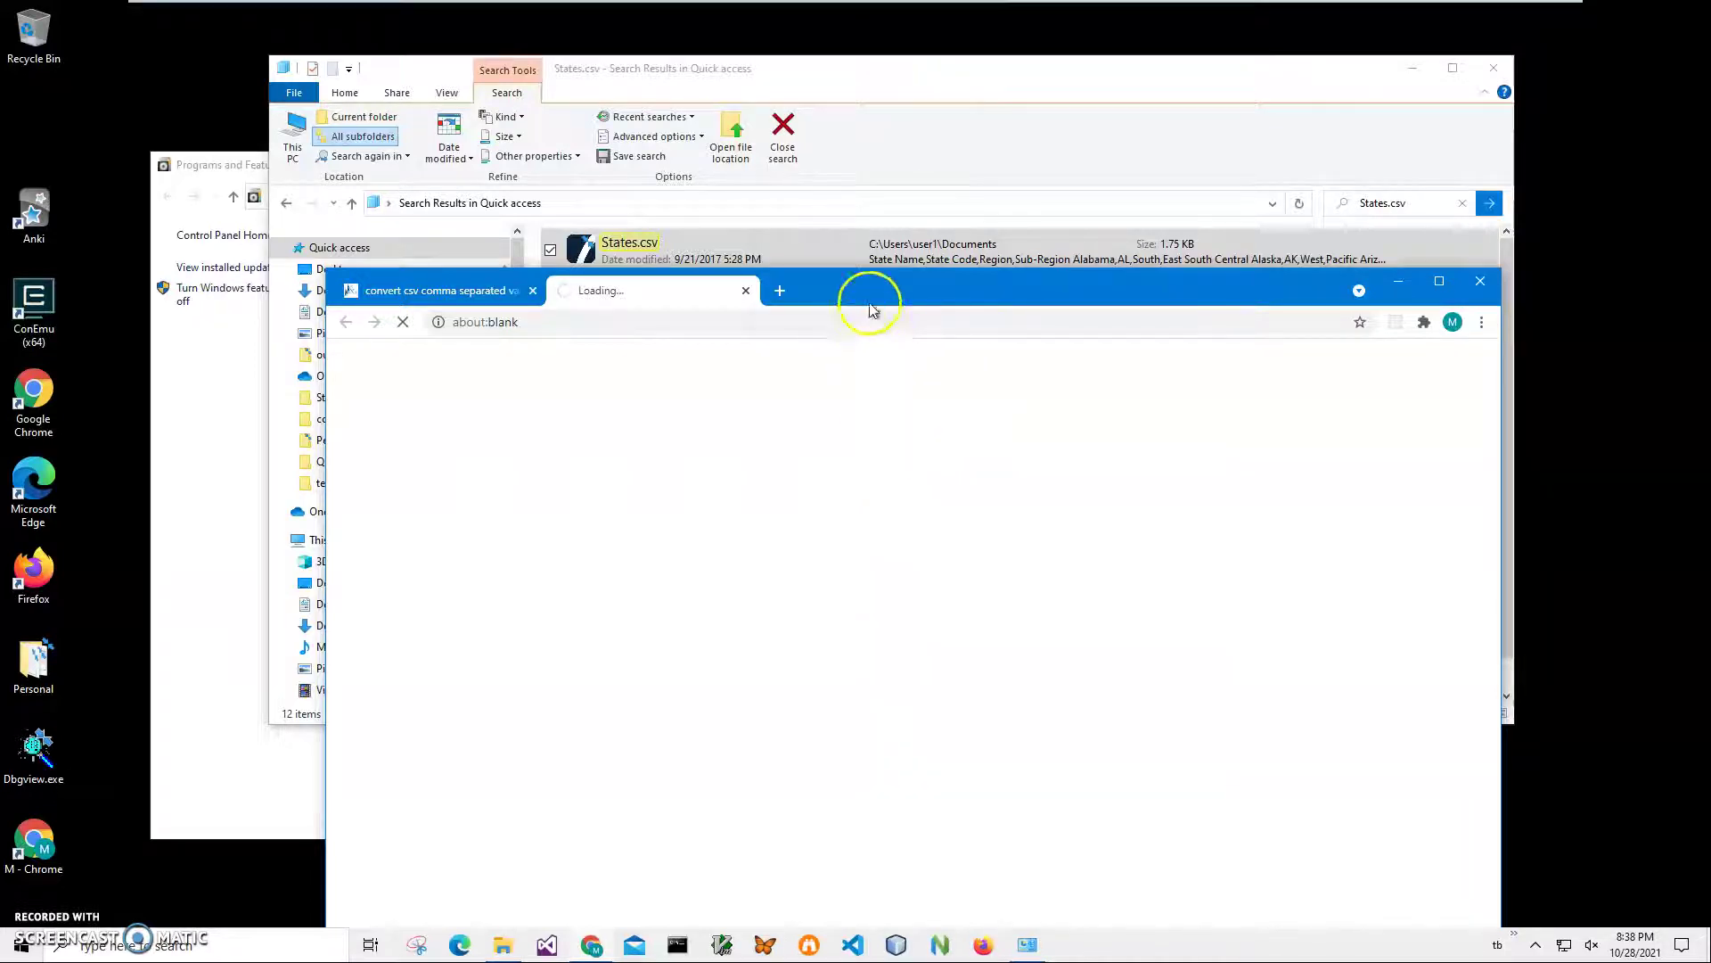
{"action": "left_click_drag", "start_coordinate": [869, 285], "coordinate": [837, 81]}
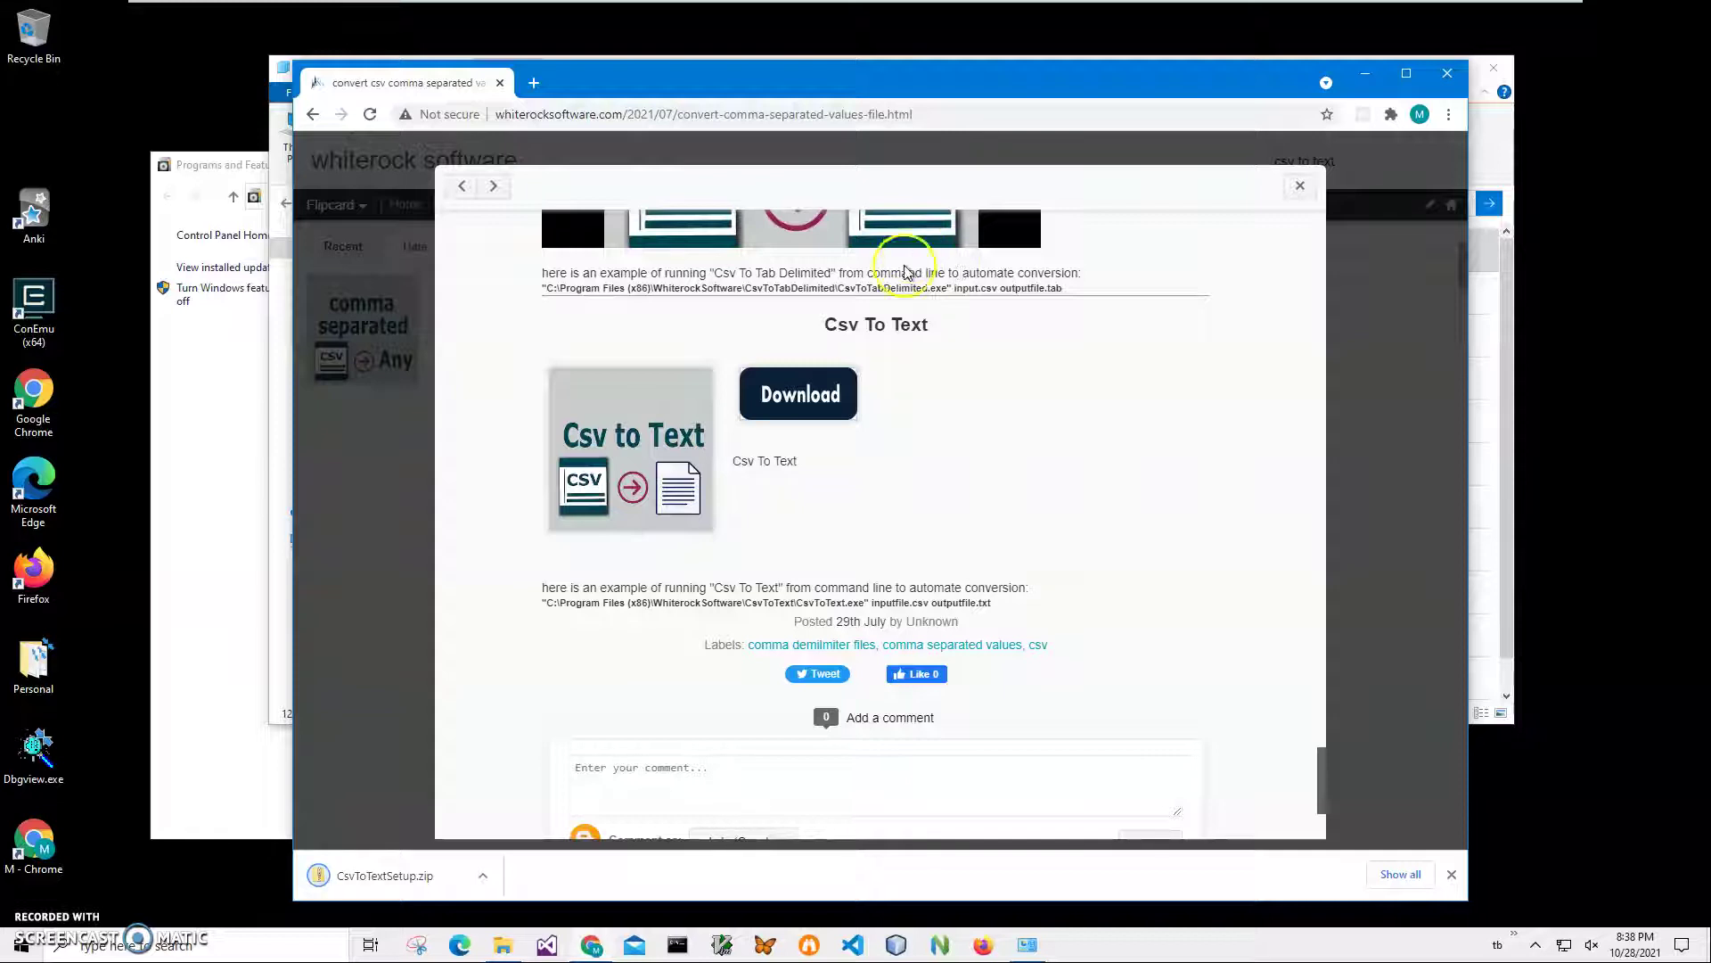
Open the downloaded CsvToTextSetup.zip and run CsvToTextSetup.msi, allowing it past the SmartScreen protection
{"action": "left_click", "coordinate": [392, 875]}
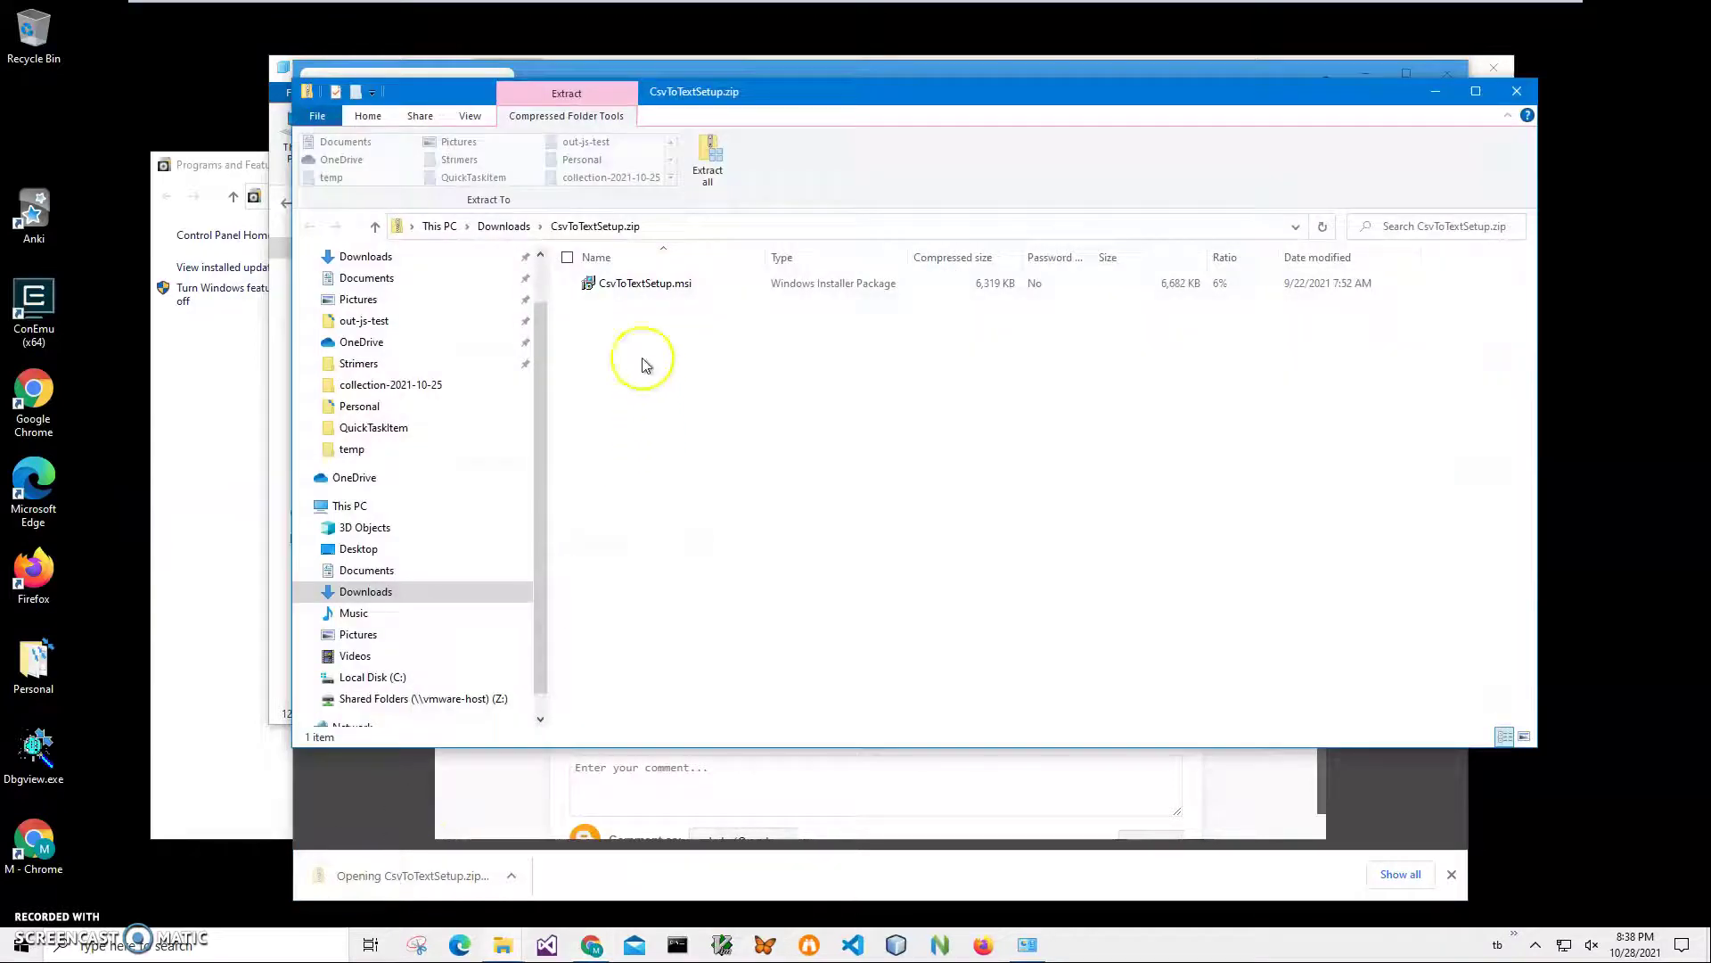
{"action": "double_click", "coordinate": [643, 284]}
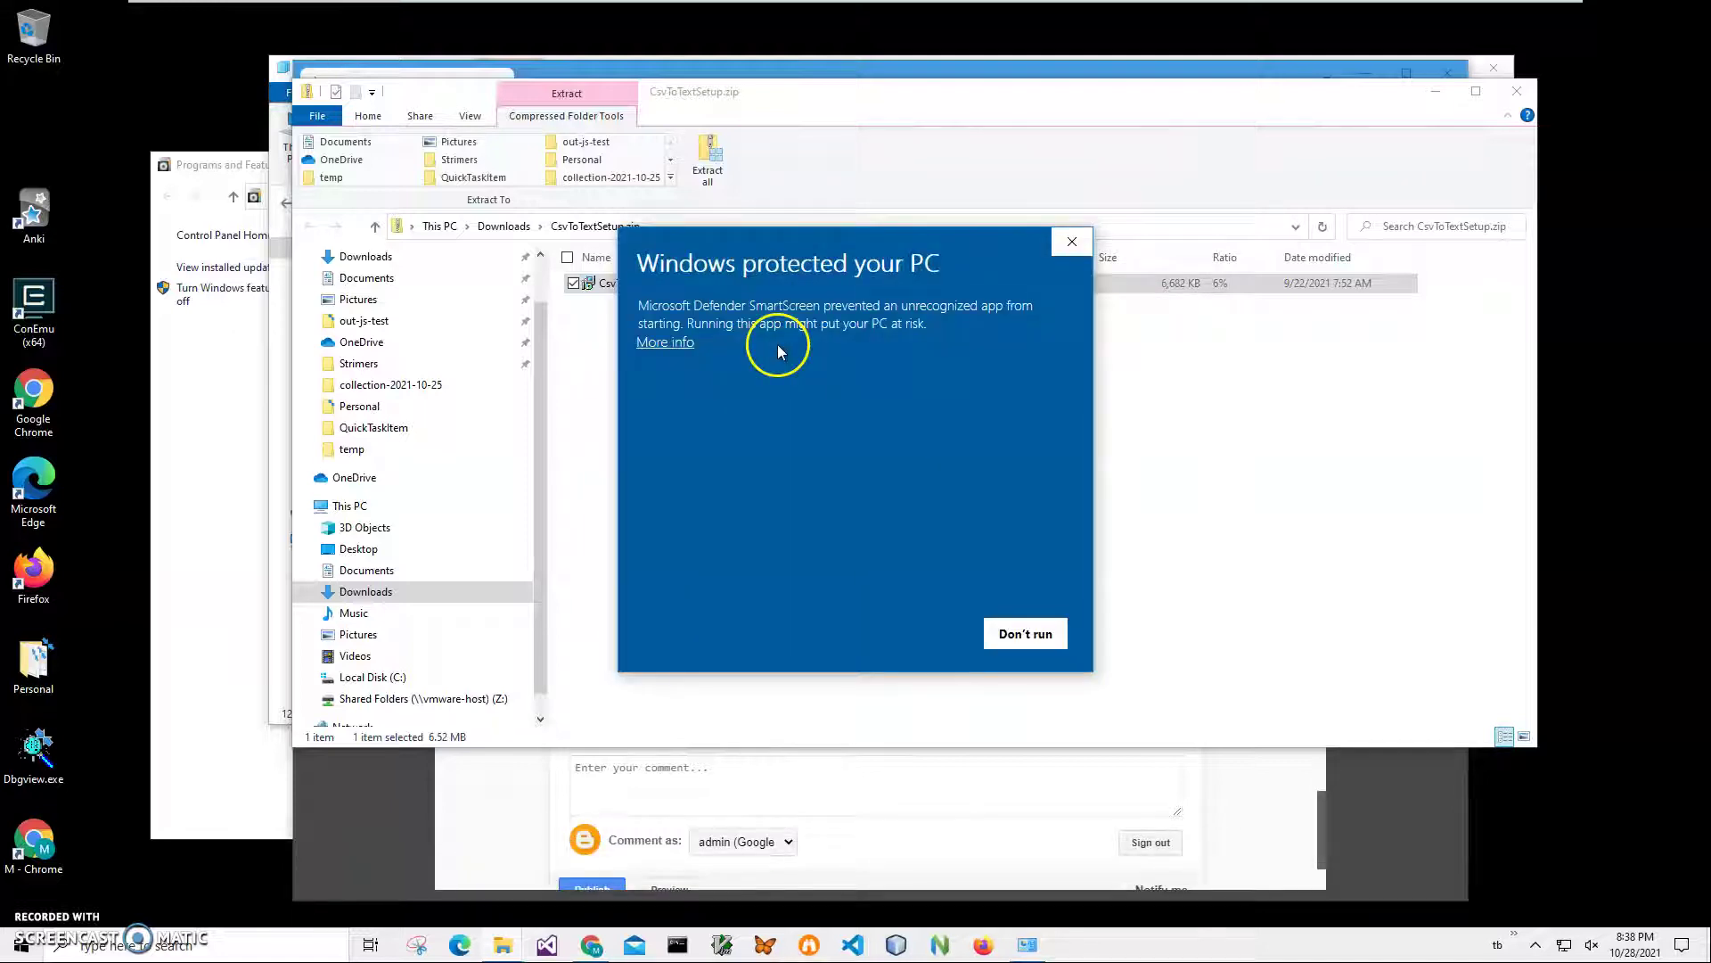
{"action": "left_click", "coordinate": [675, 341]}
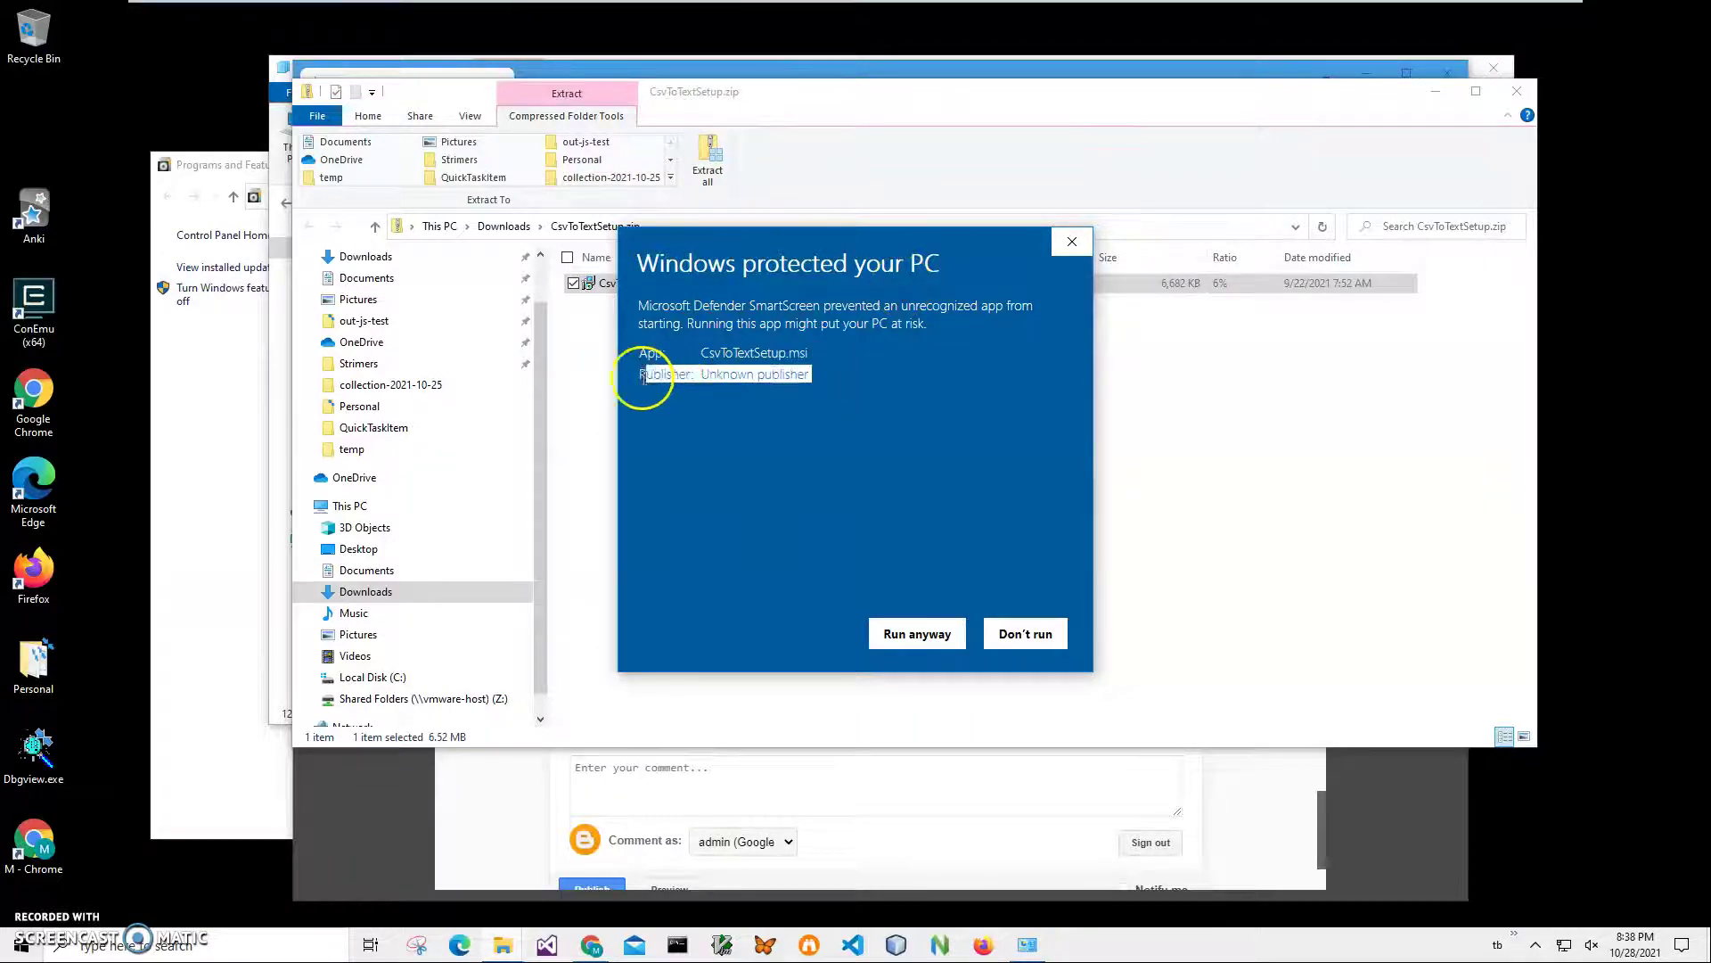
{"action": "left_click", "coordinate": [902, 634]}
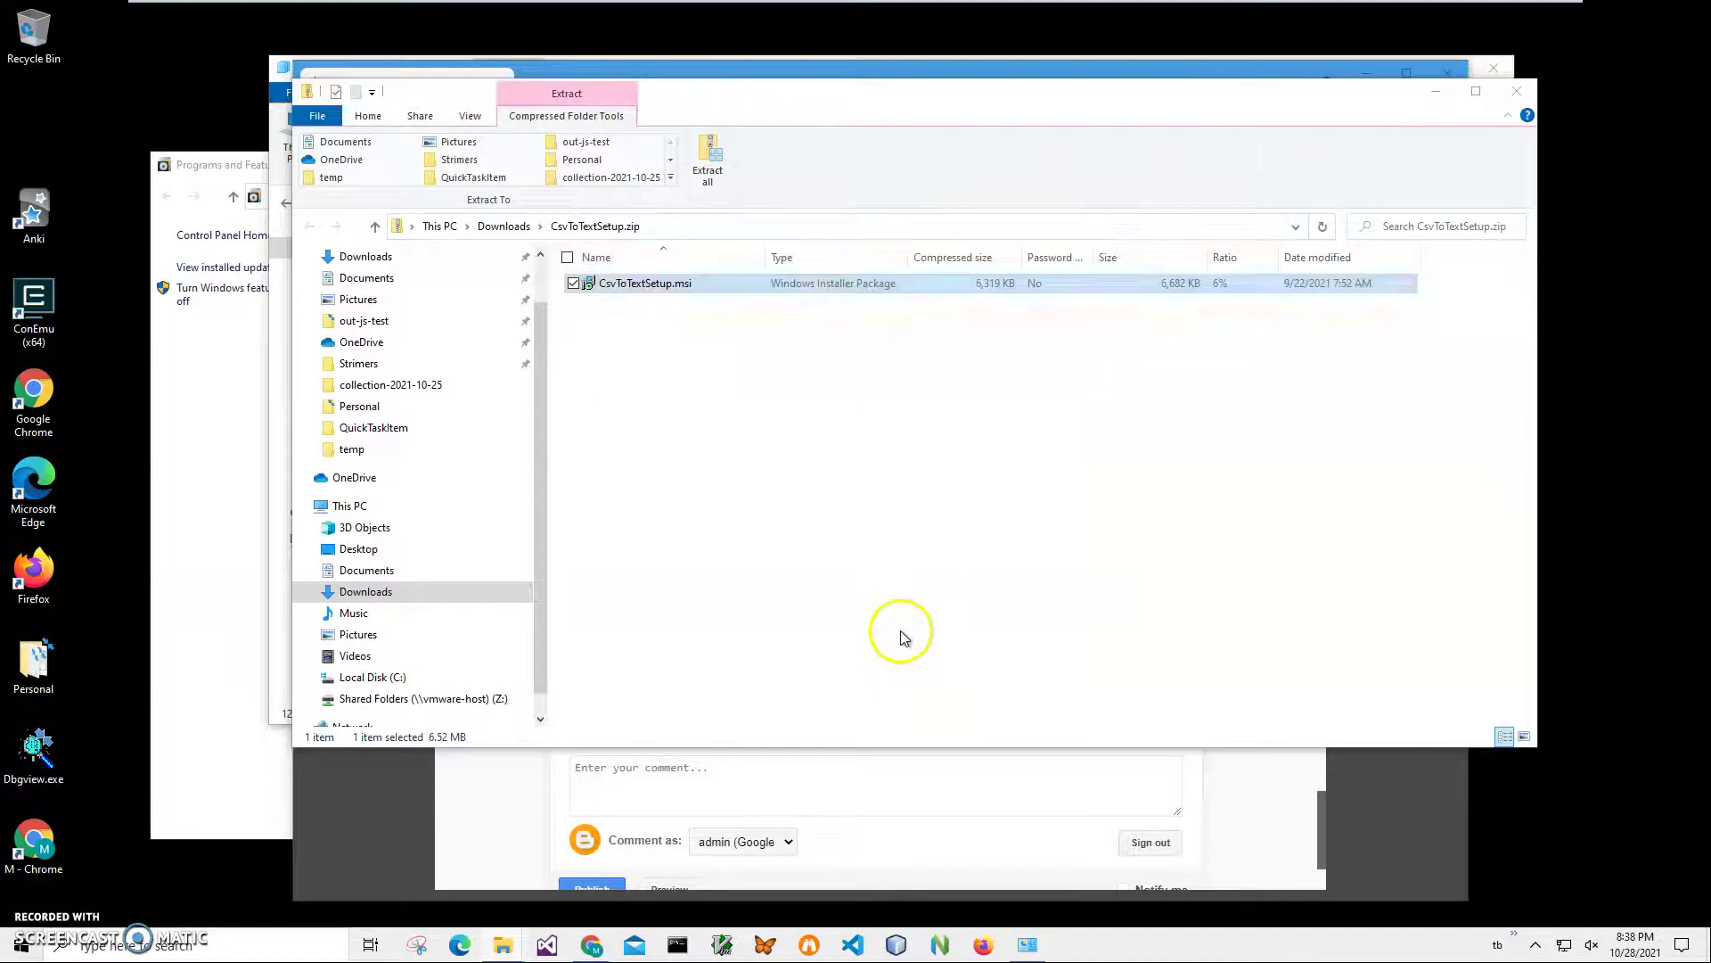
Install CsvToText with the default setup wizard settings and finish the wizard
{"action": "left_click", "coordinate": [941, 614]}
{"action": "left_click", "coordinate": [941, 614]}
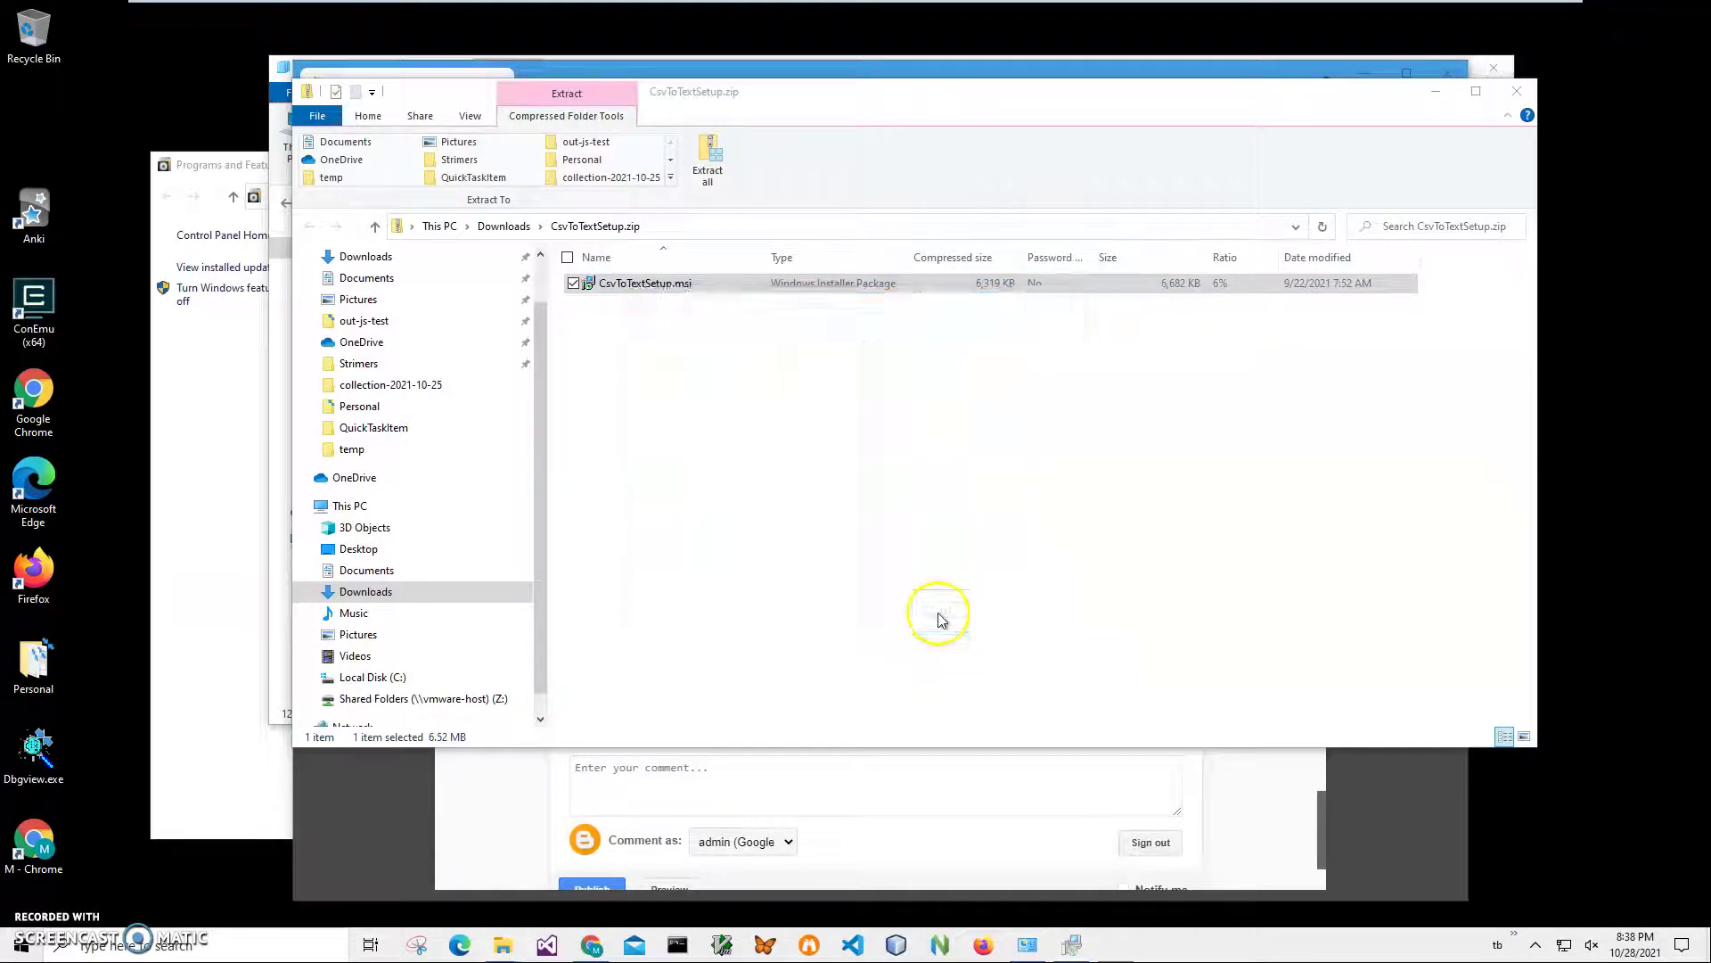
{"action": "left_click", "coordinate": [796, 627]}
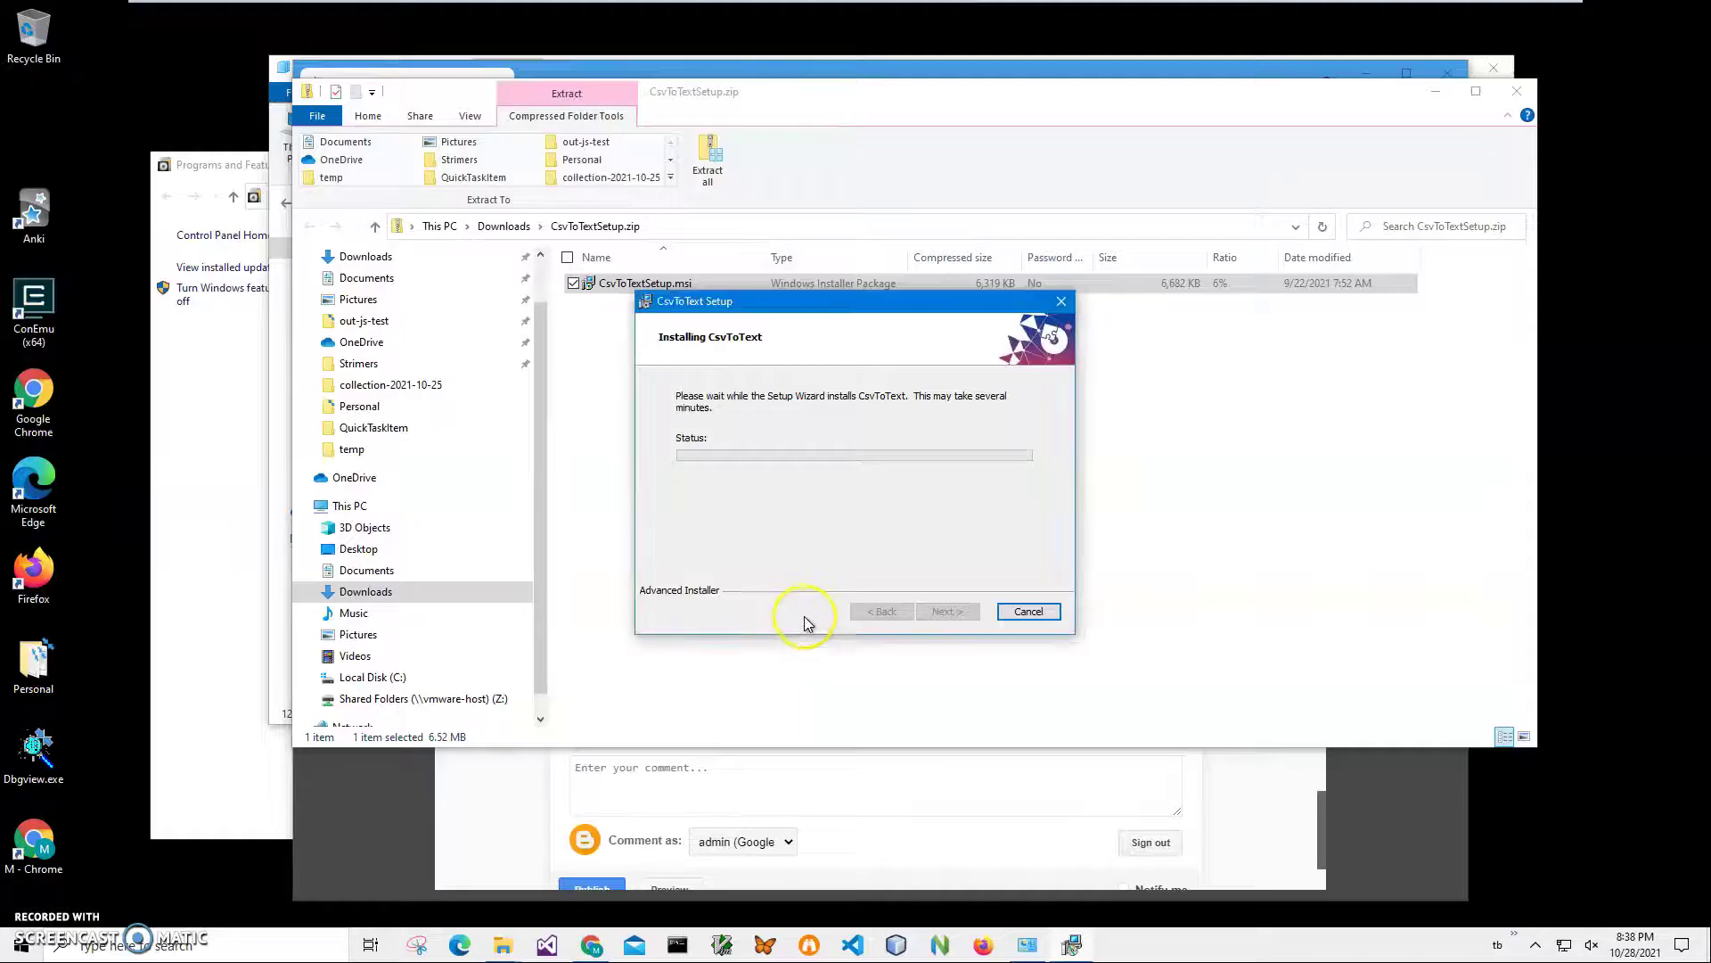
{"action": "left_click", "coordinate": [945, 612]}
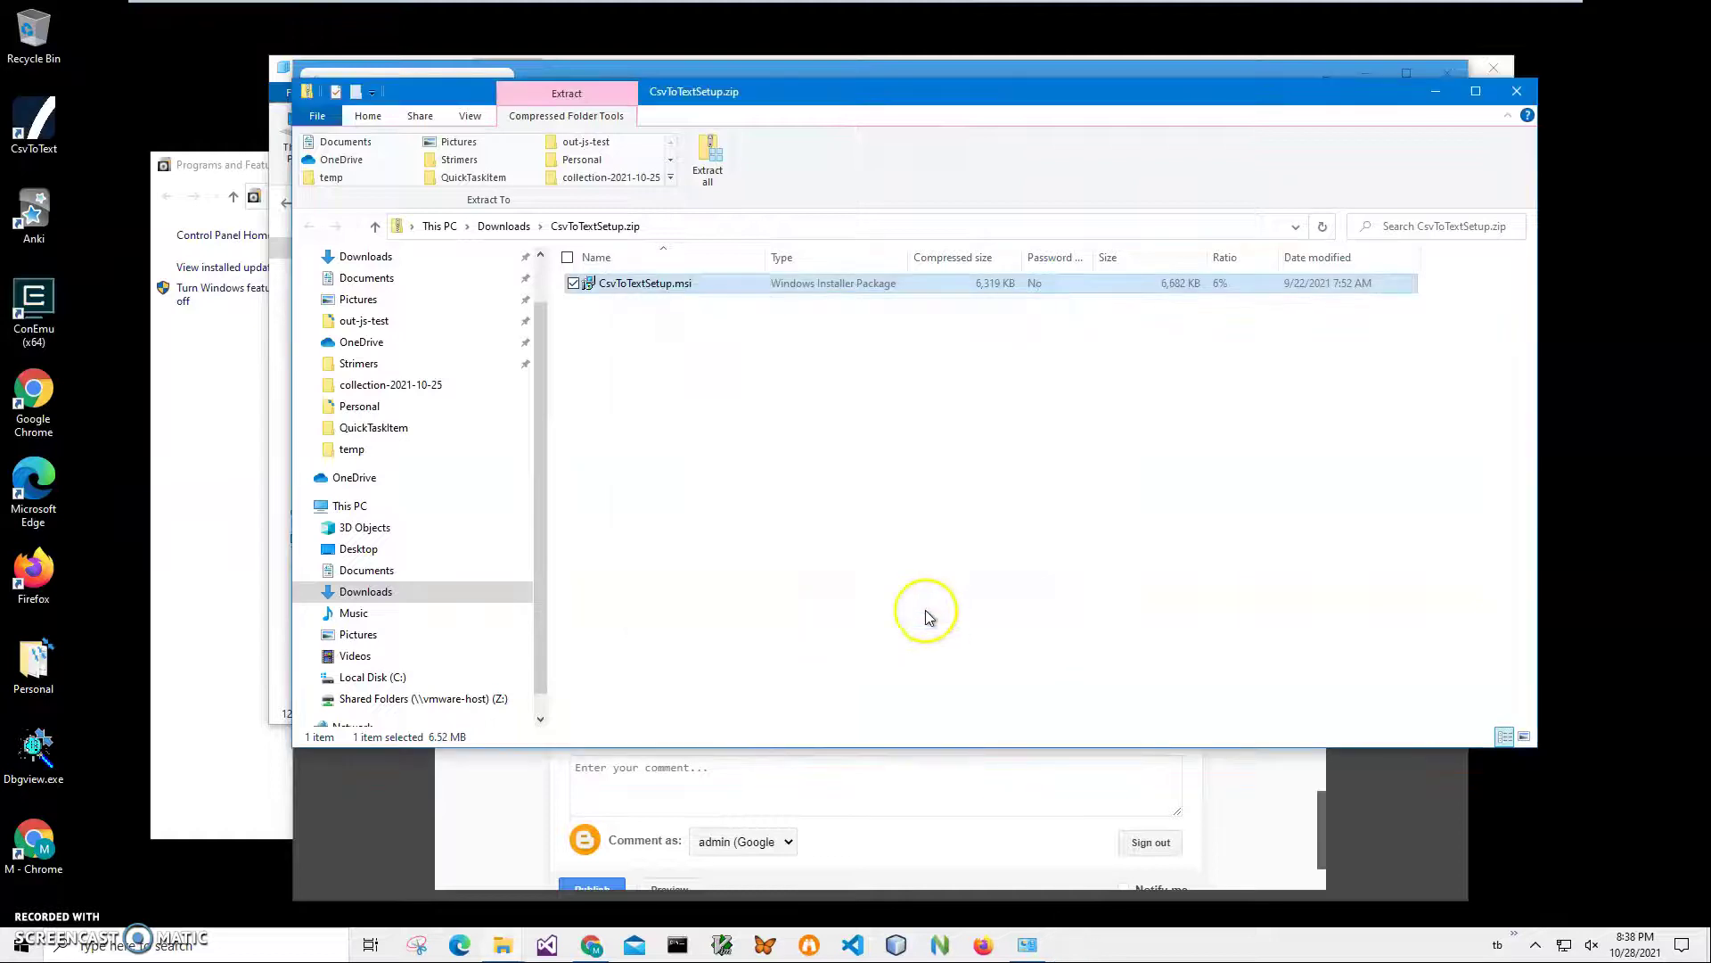
Close the open windows to clear the desktop and launch the newly installed CsvToText application
{"action": "double_click", "coordinate": [33, 131]}
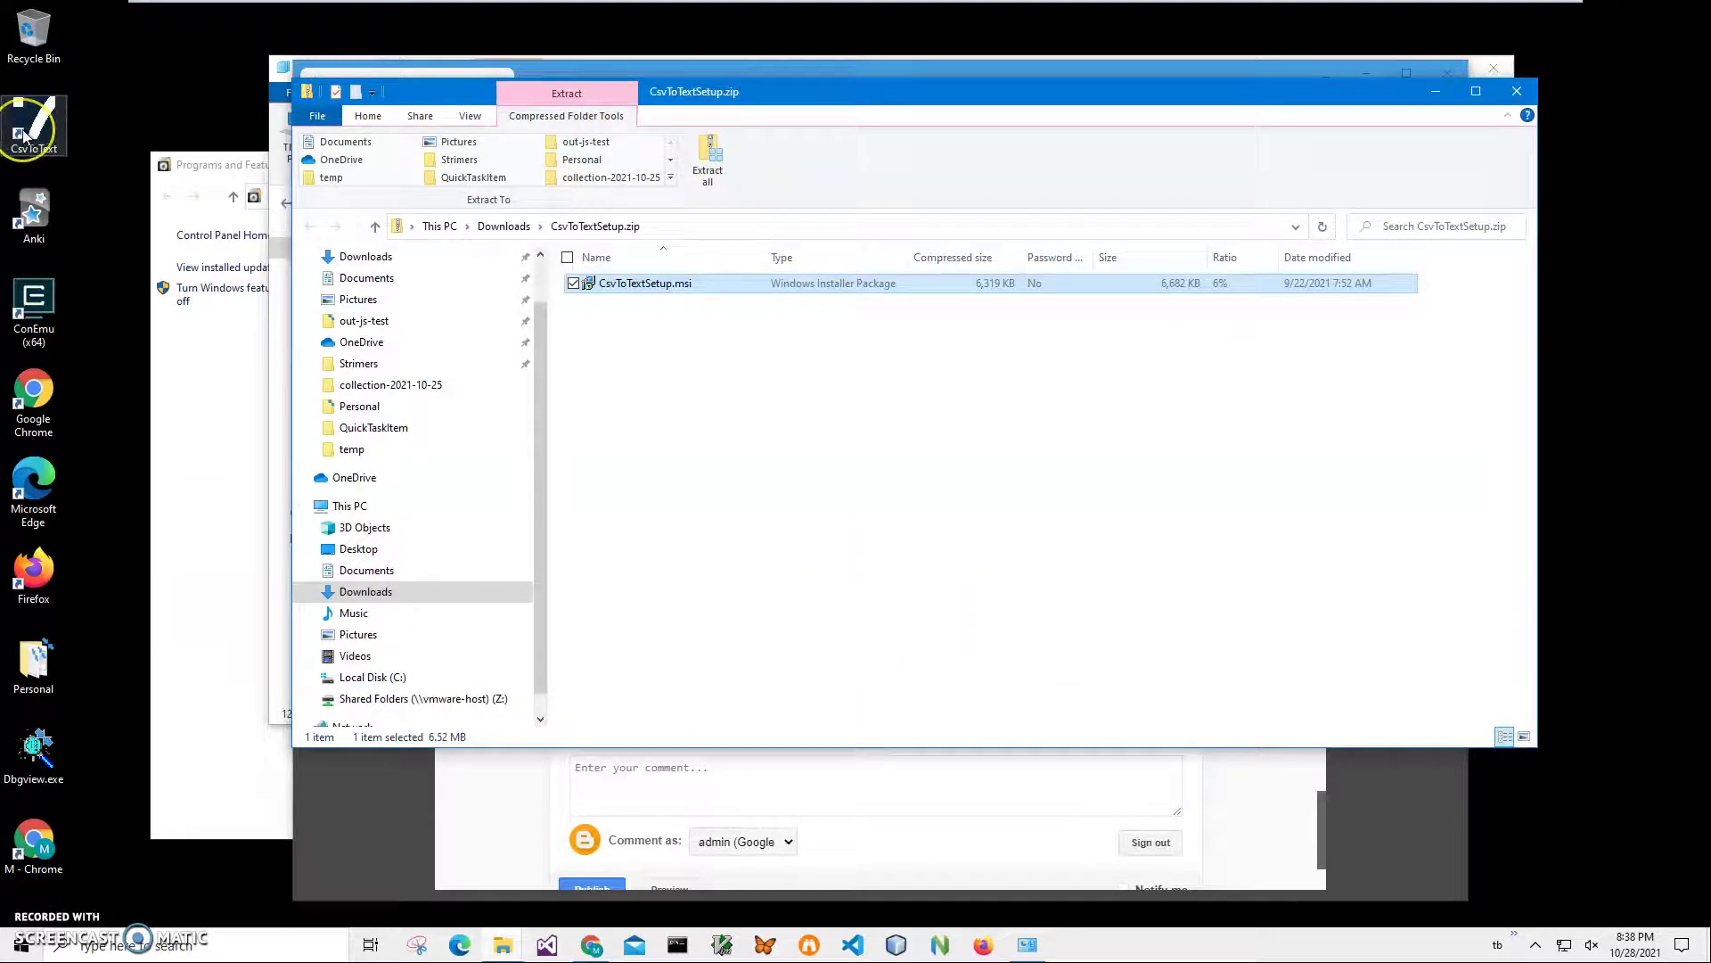
{"action": "left_click", "coordinate": [1515, 91]}
{"action": "left_click", "coordinate": [1450, 77]}
{"action": "left_click", "coordinate": [1478, 66]}
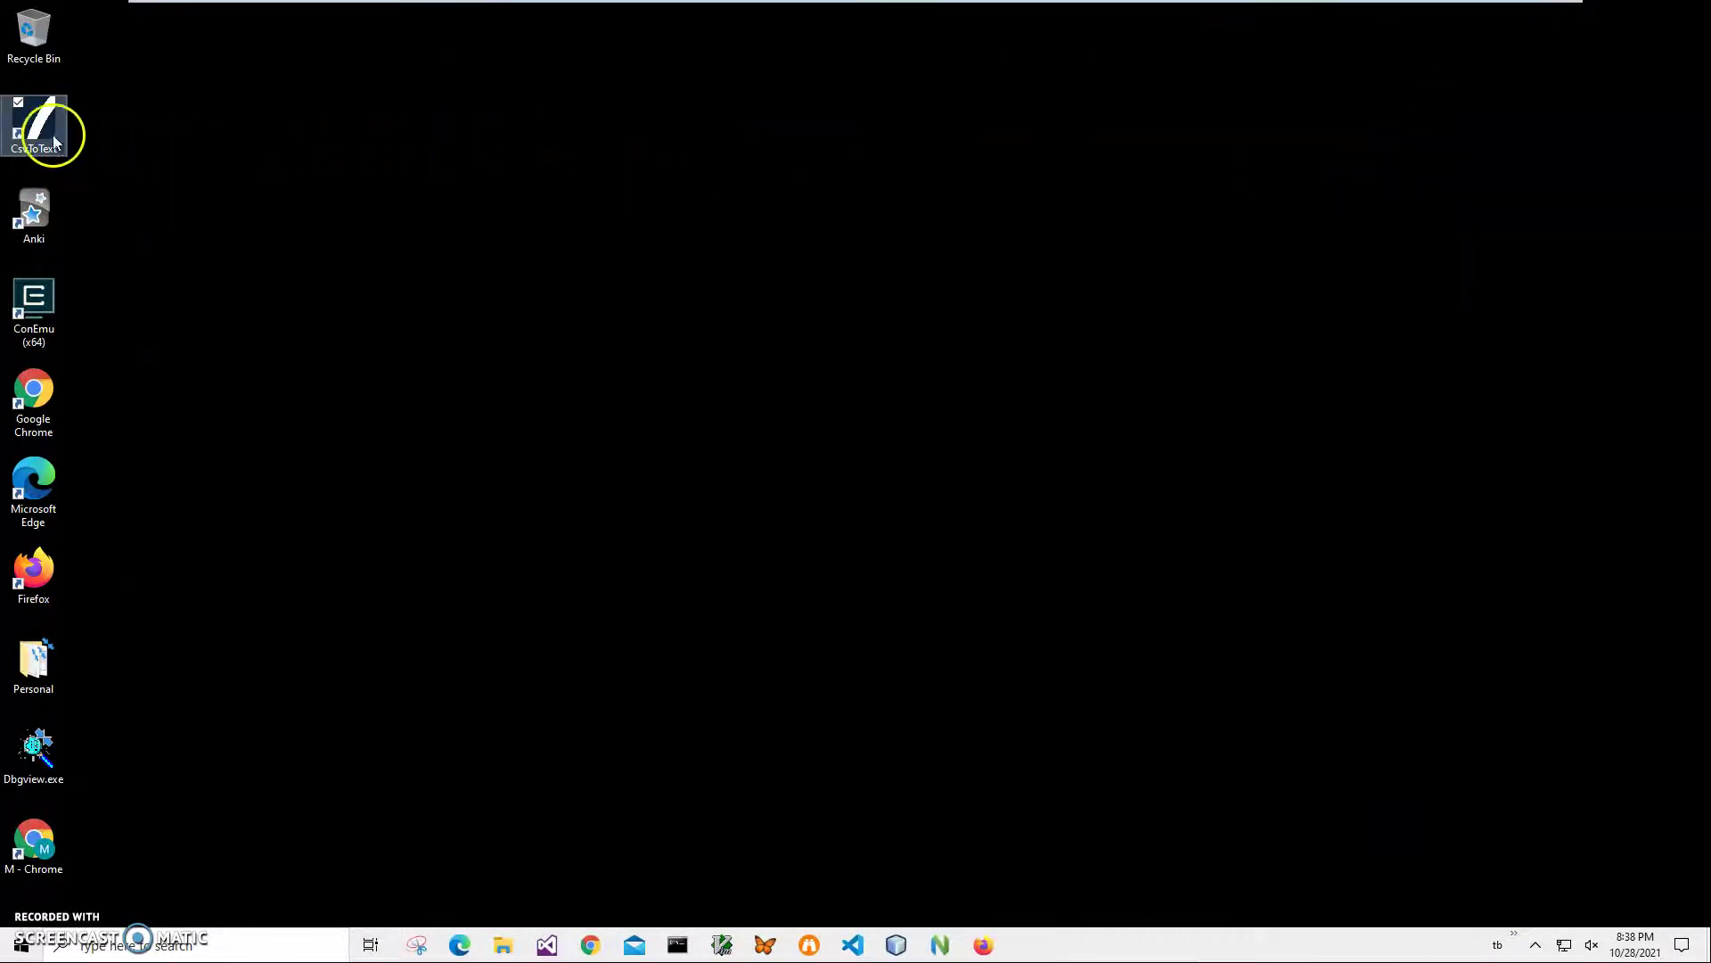
{"action": "double_click", "coordinate": [40, 129]}
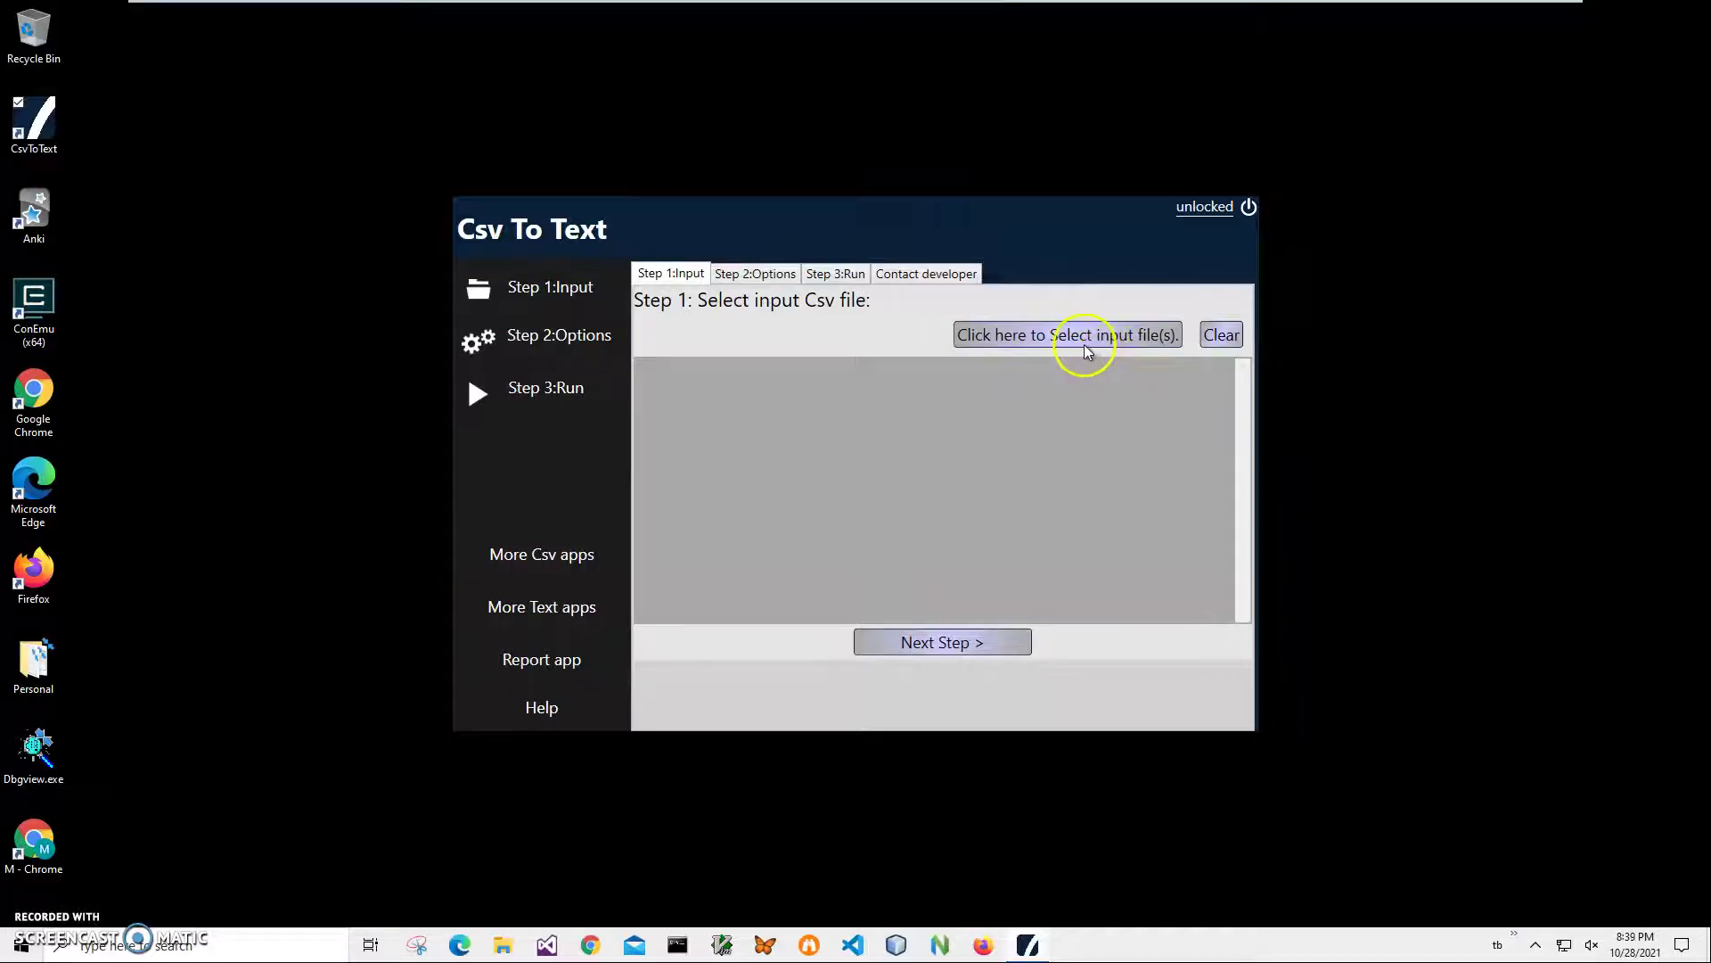
Select States.csv from the Documents folder as the input file for the conversion
{"action": "left_click", "coordinate": [1030, 344]}
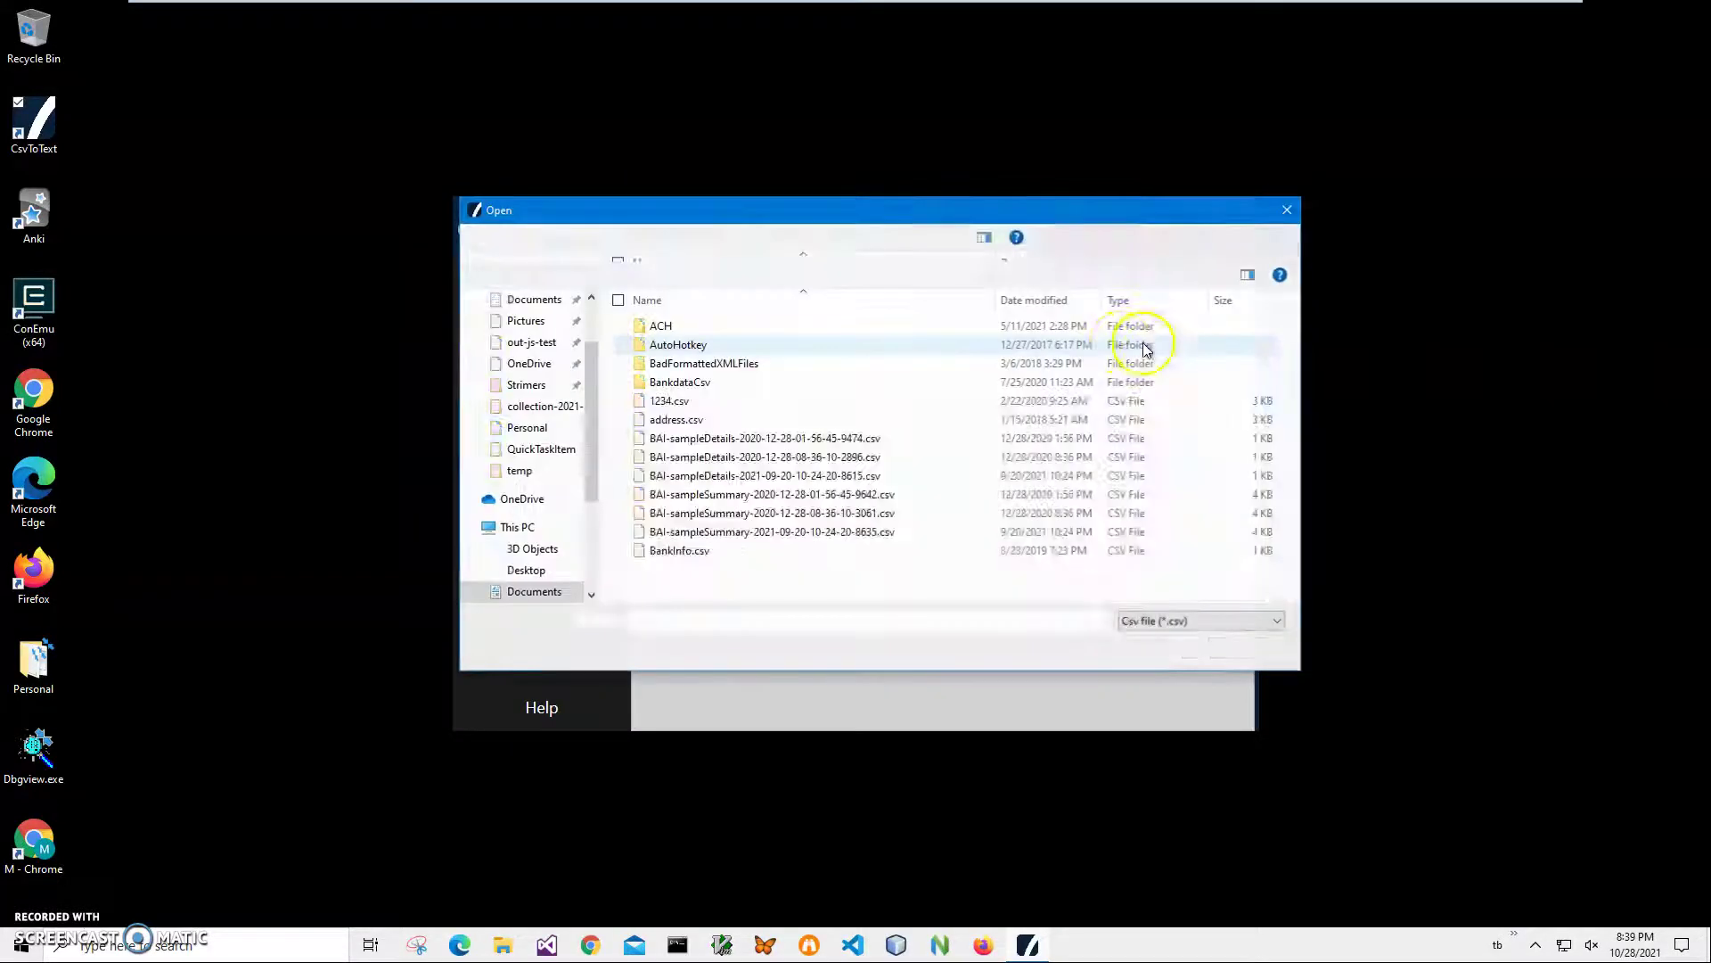
{"action": "left_click_drag", "start_coordinate": [1291, 318], "coordinate": [1292, 454]}
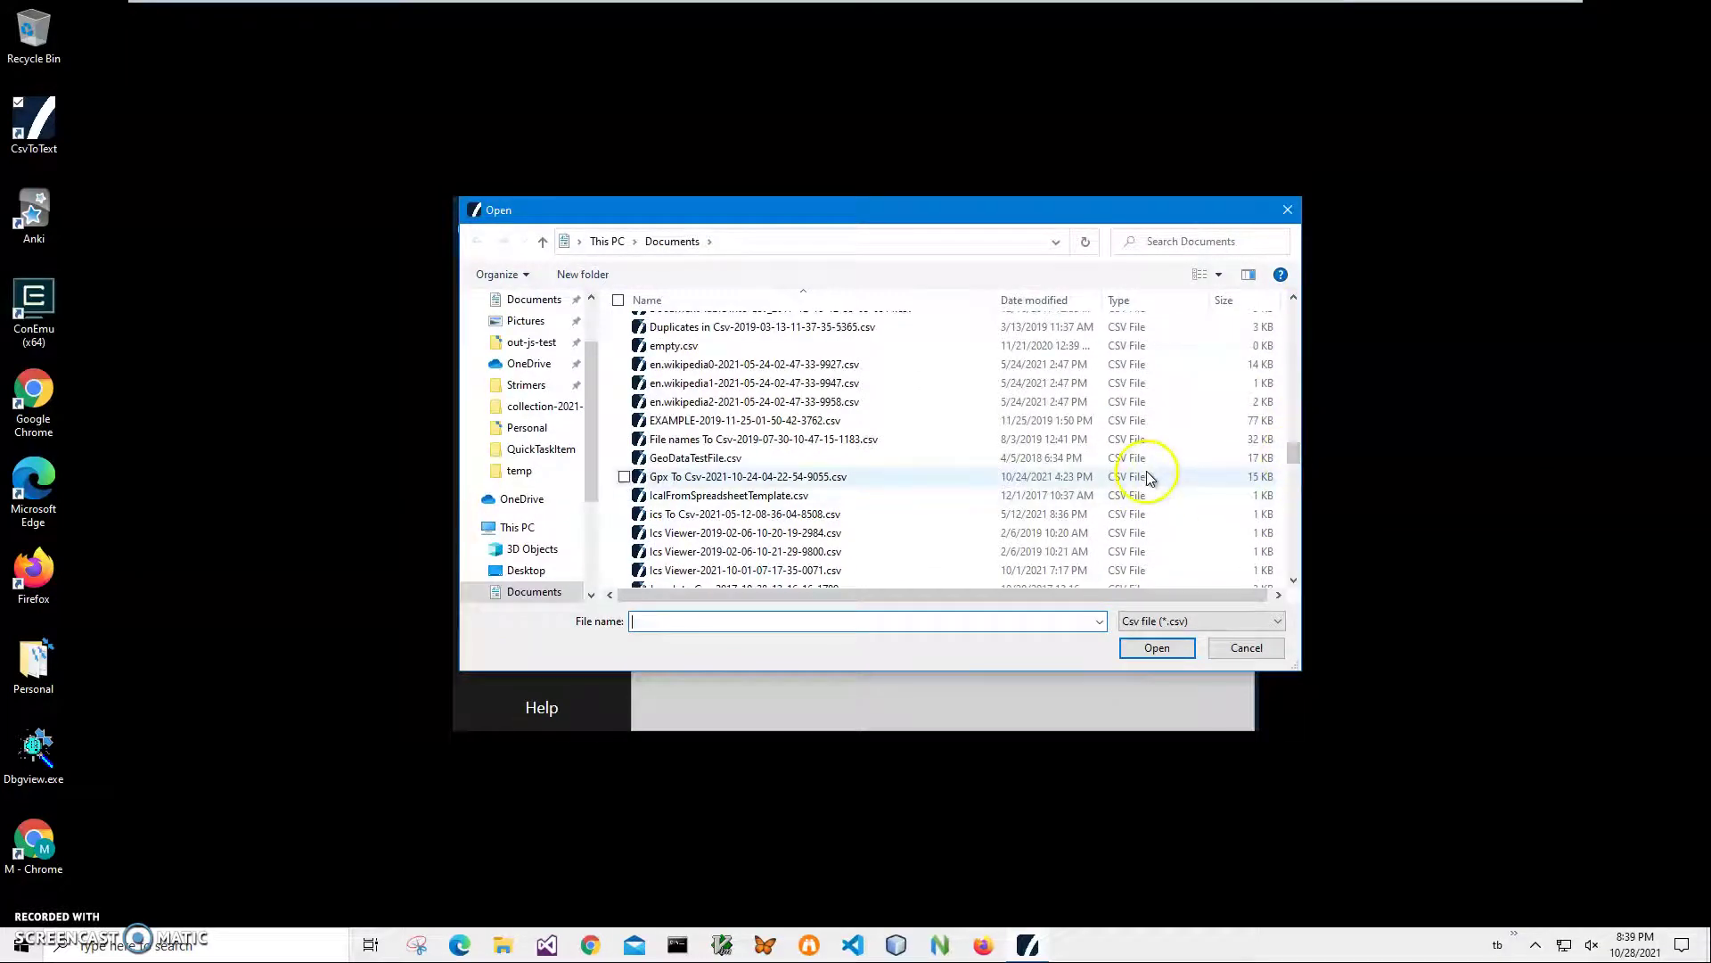
{"action": "type", "text": "States"}
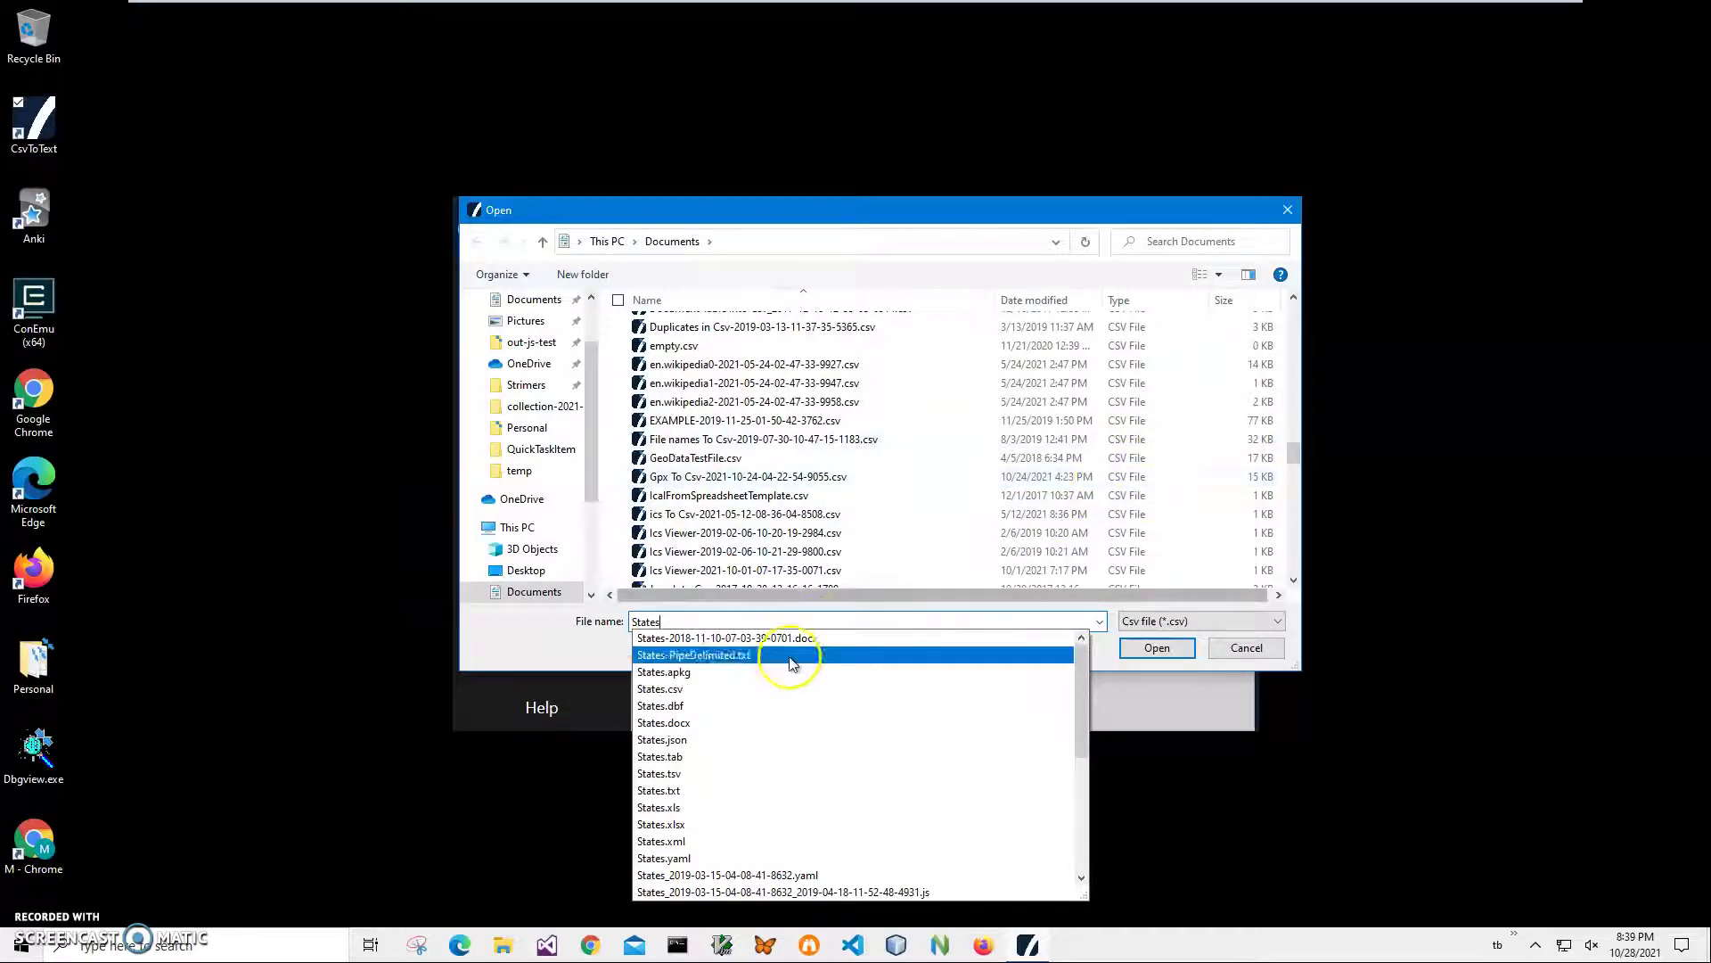
{"action": "left_click", "coordinate": [1113, 674]}
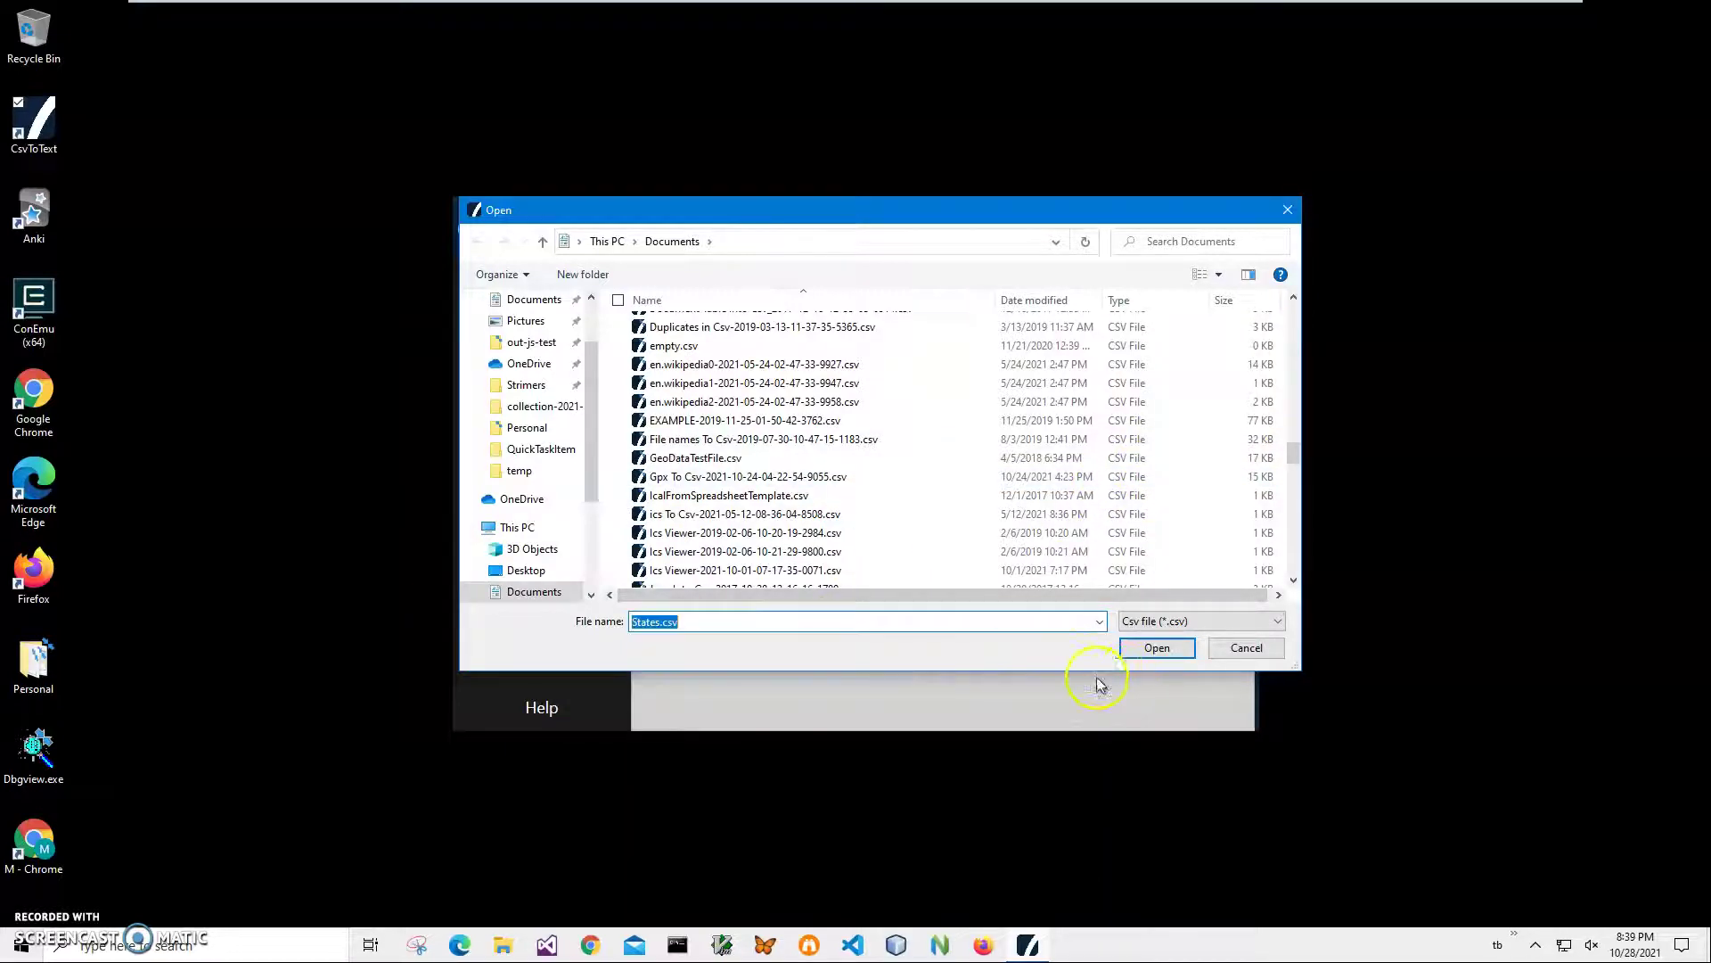
{"action": "left_click", "coordinate": [1157, 647]}
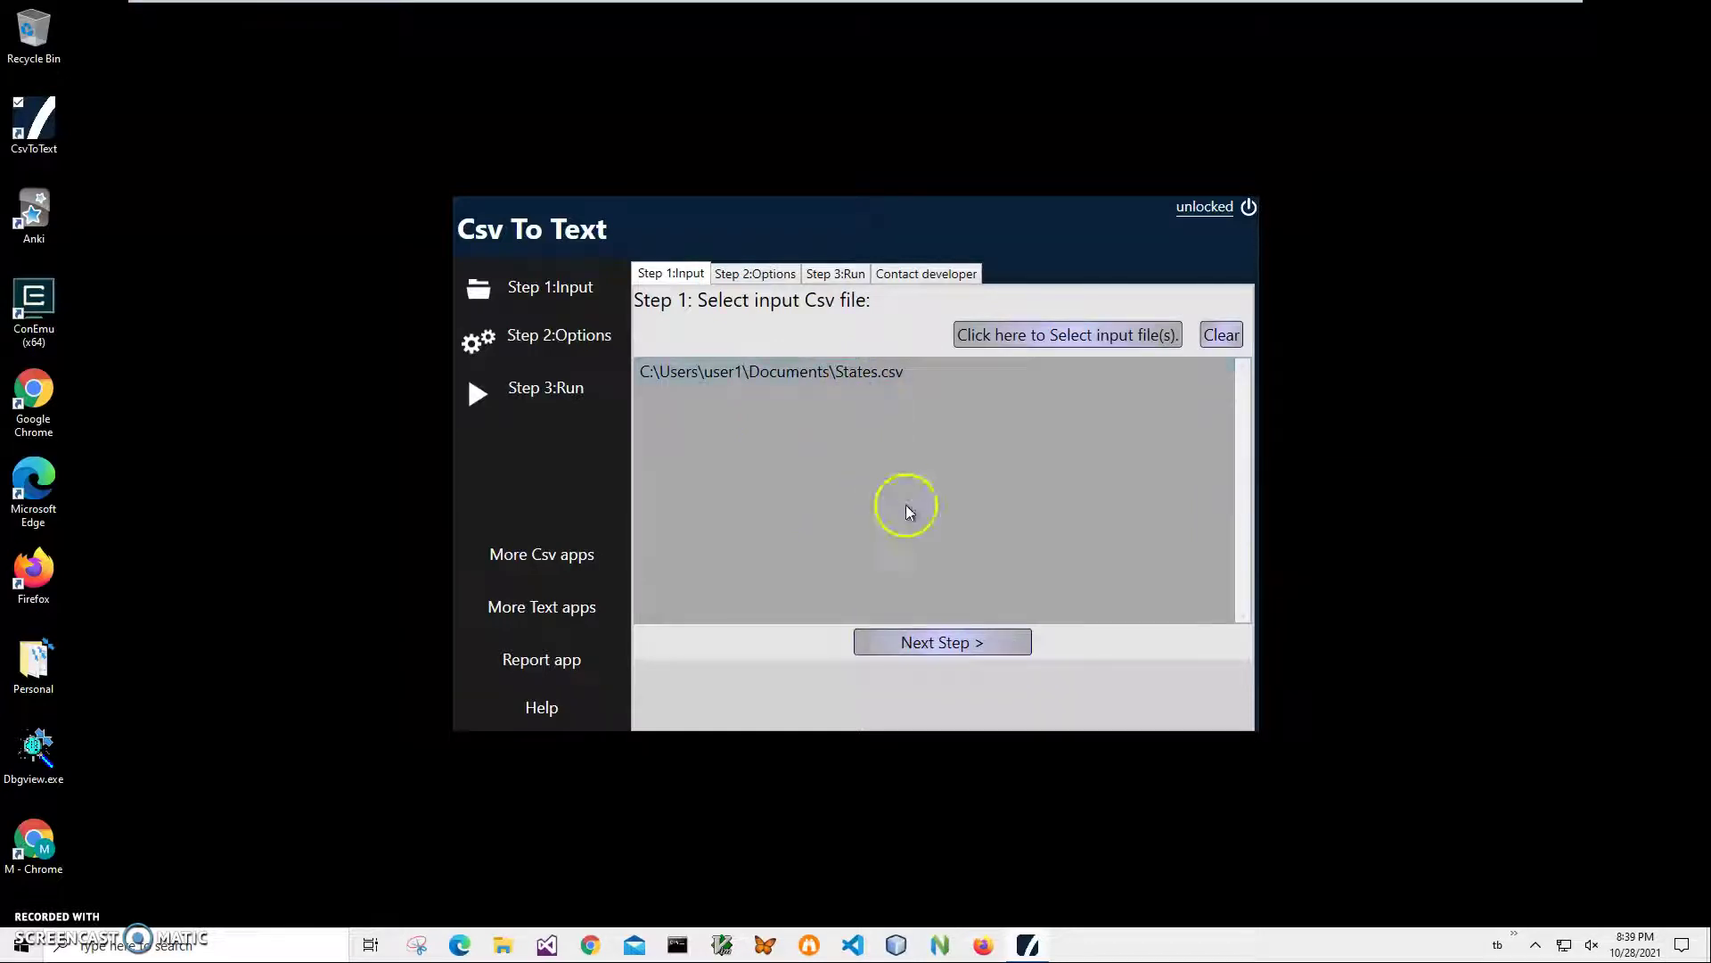
Keep the first row as column names and run the conversion, saving the text file in Documents under the suggested name
{"action": "left_click", "coordinate": [950, 646]}
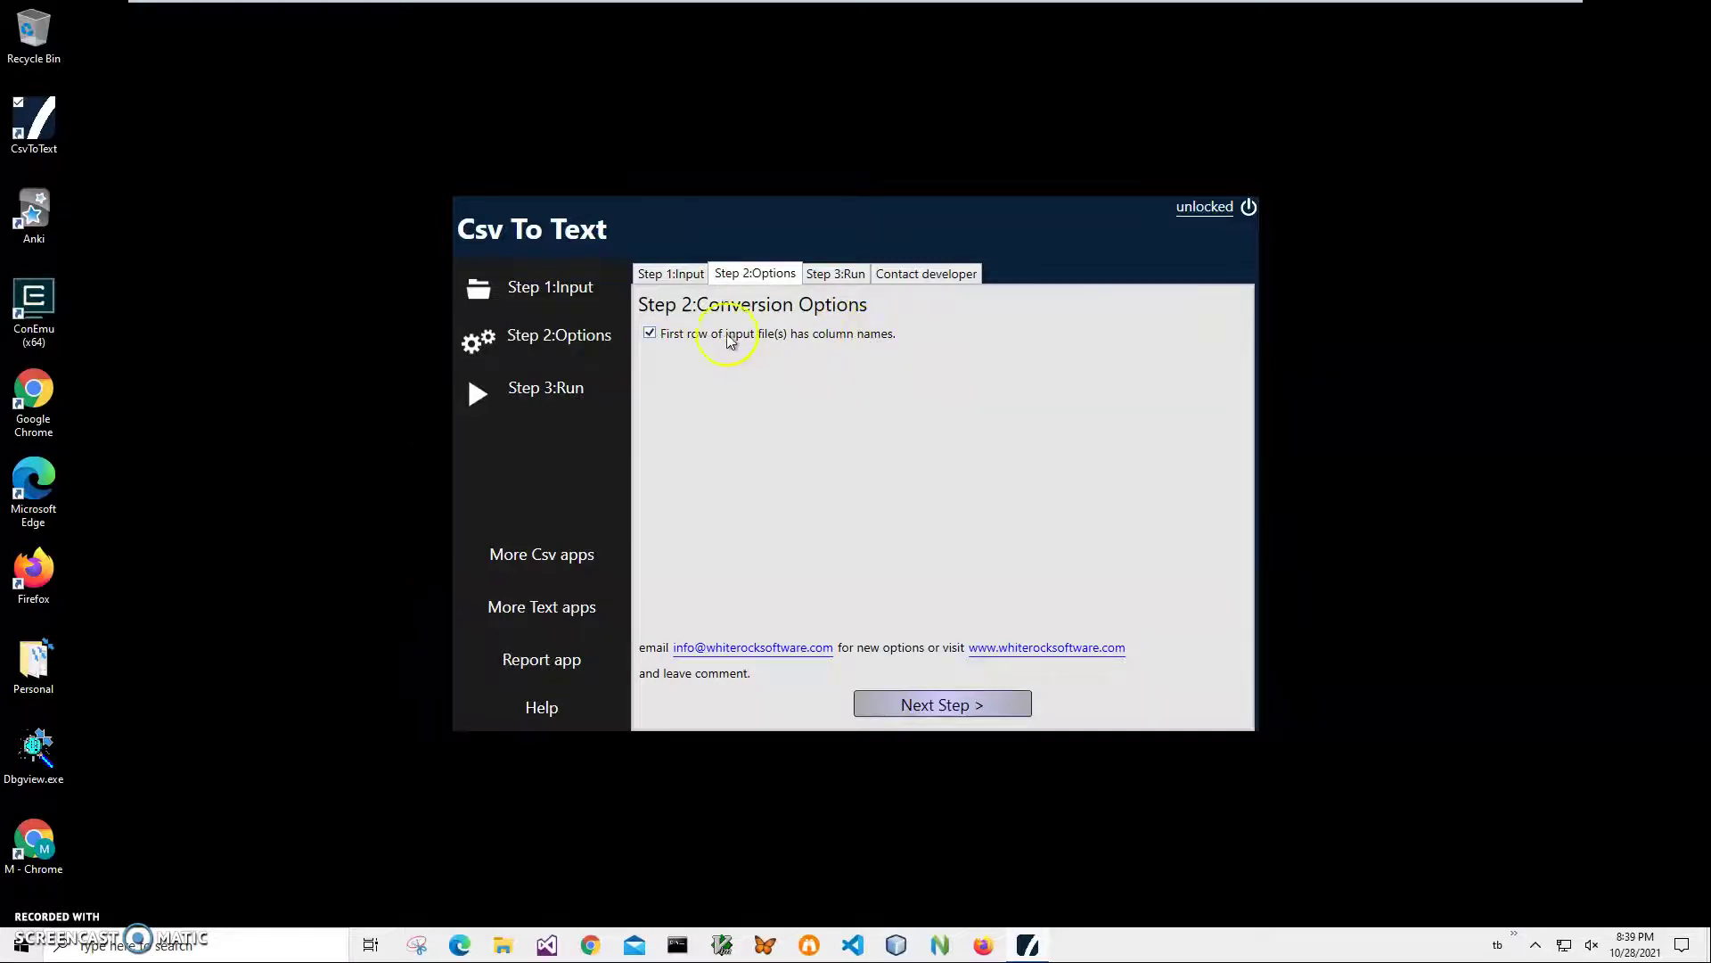
{"action": "left_click", "coordinate": [973, 704]}
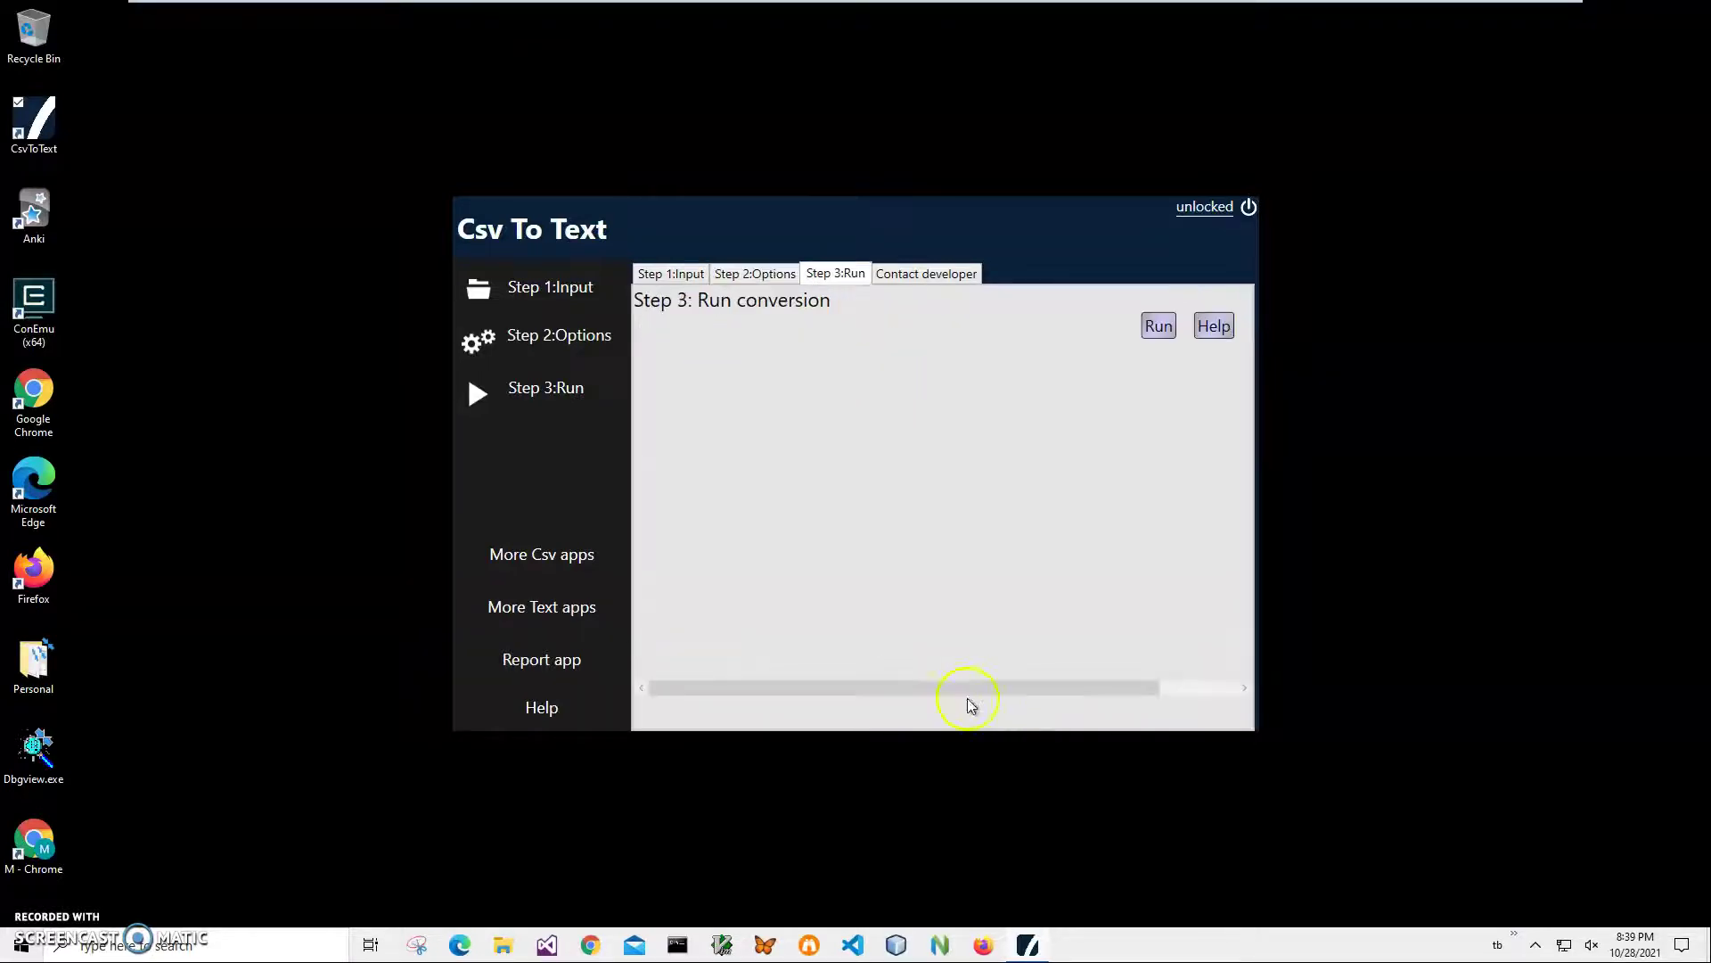
{"action": "left_click", "coordinate": [1159, 326]}
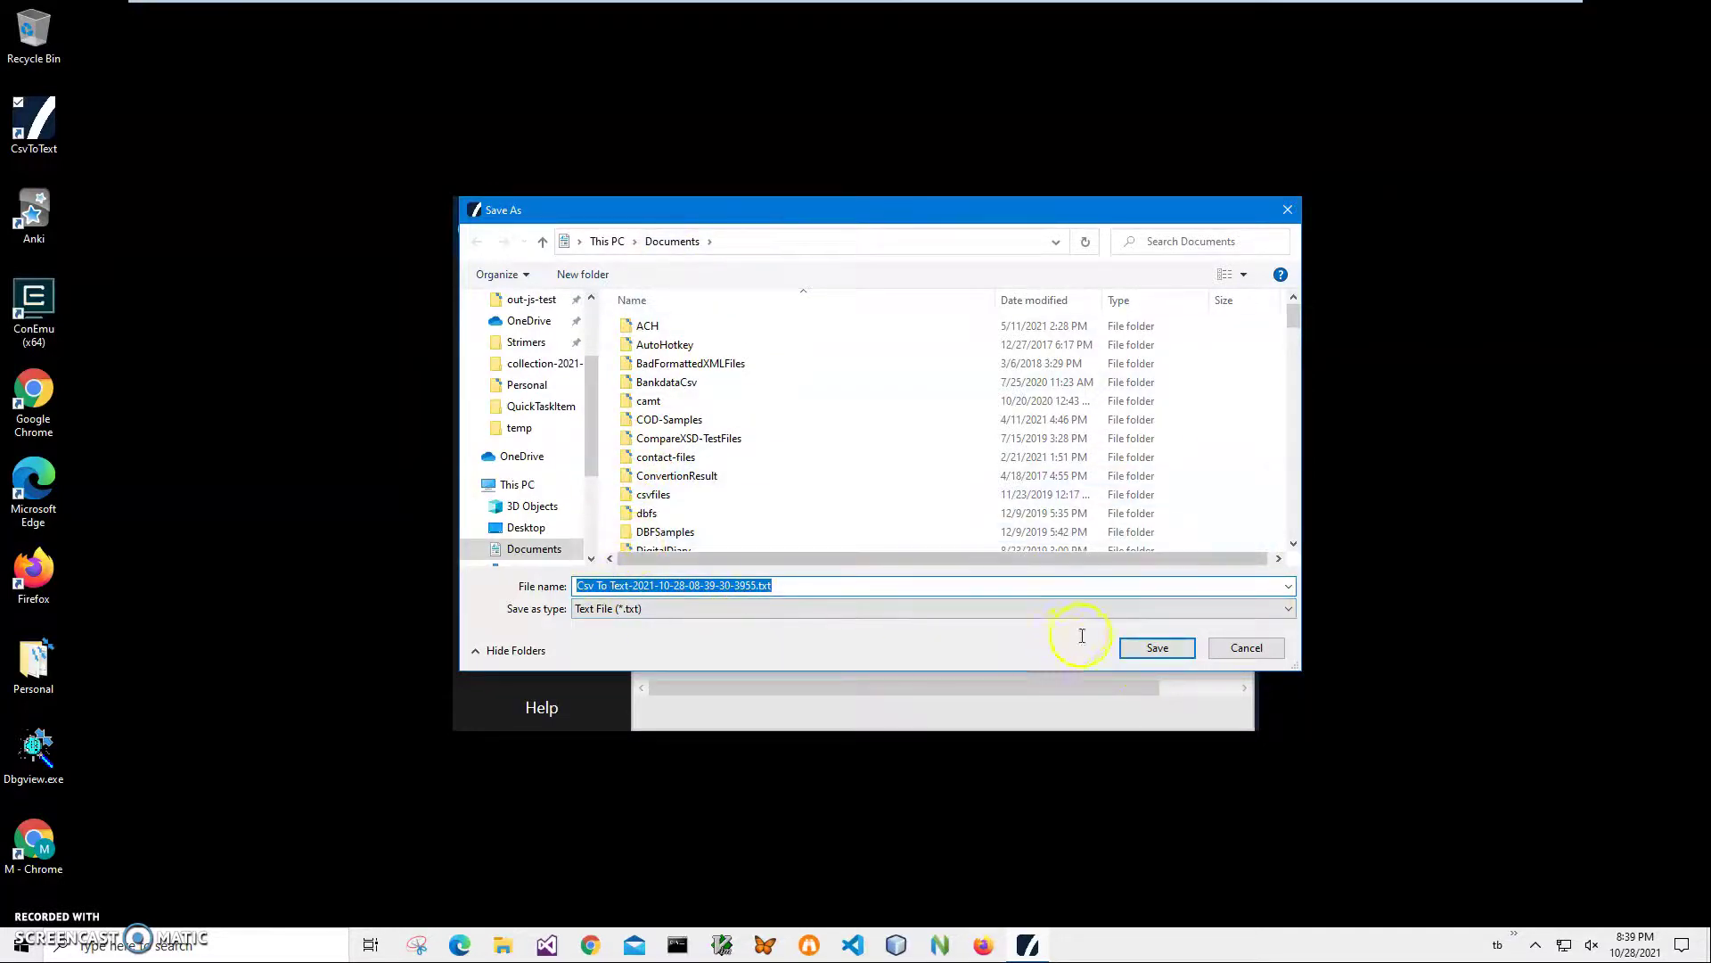
{"action": "left_click", "coordinate": [1158, 649]}
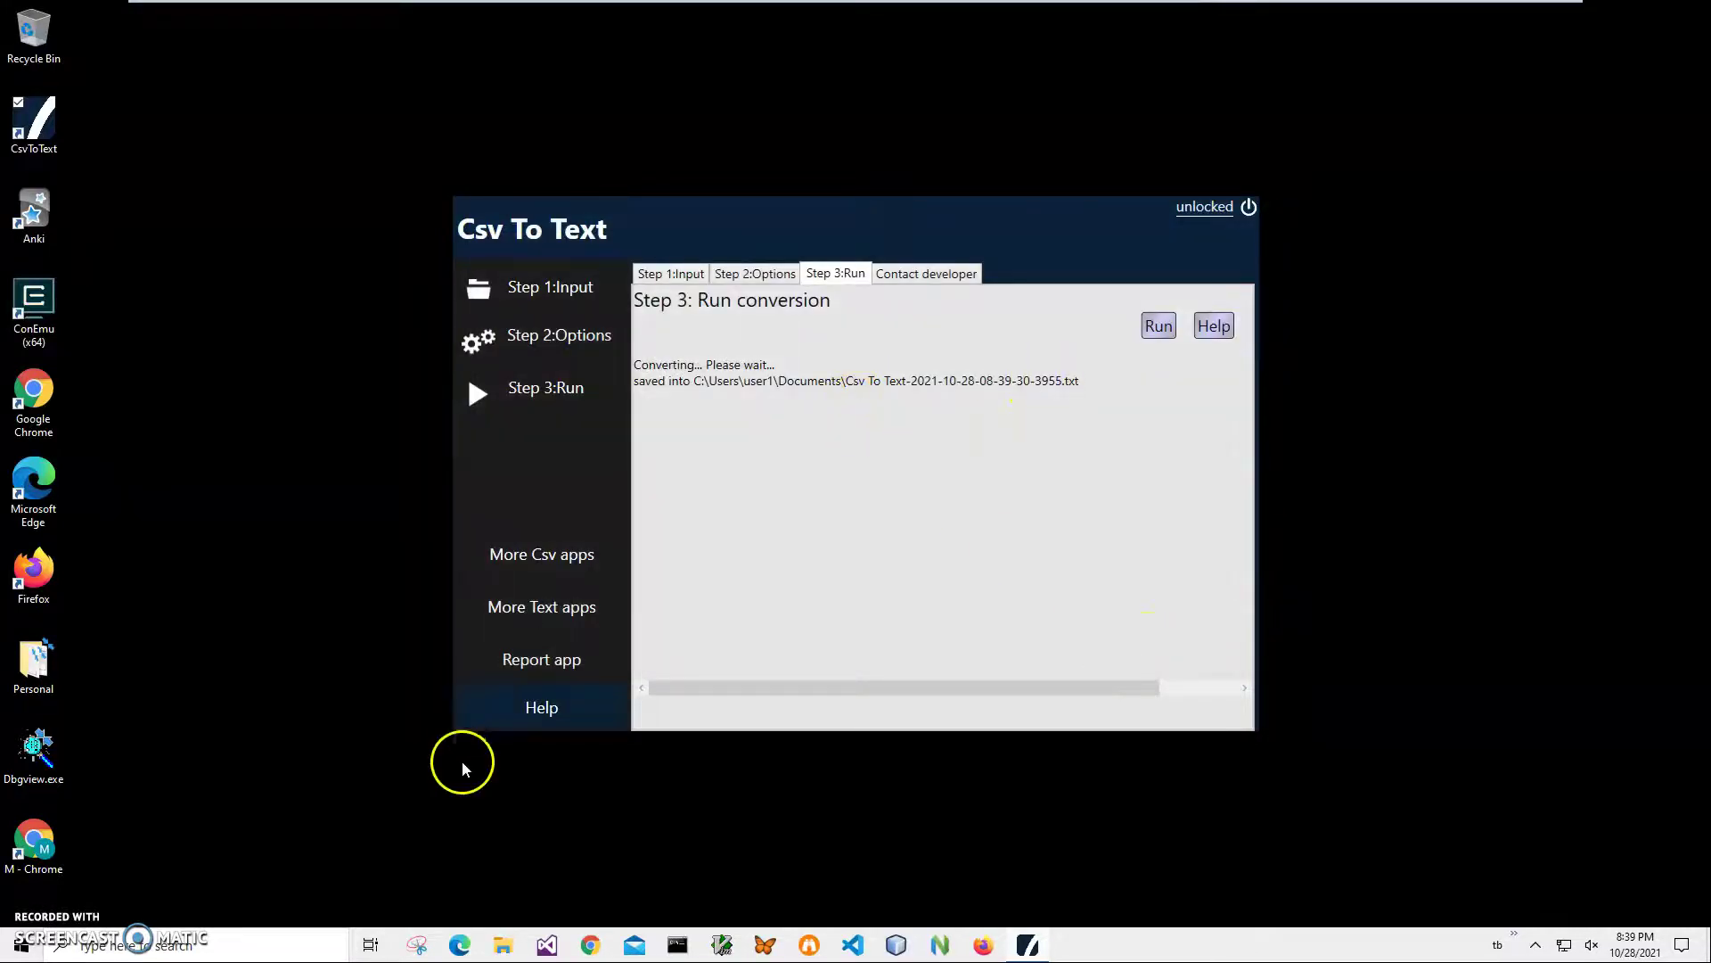
{"action": "left_click", "coordinate": [504, 944]}
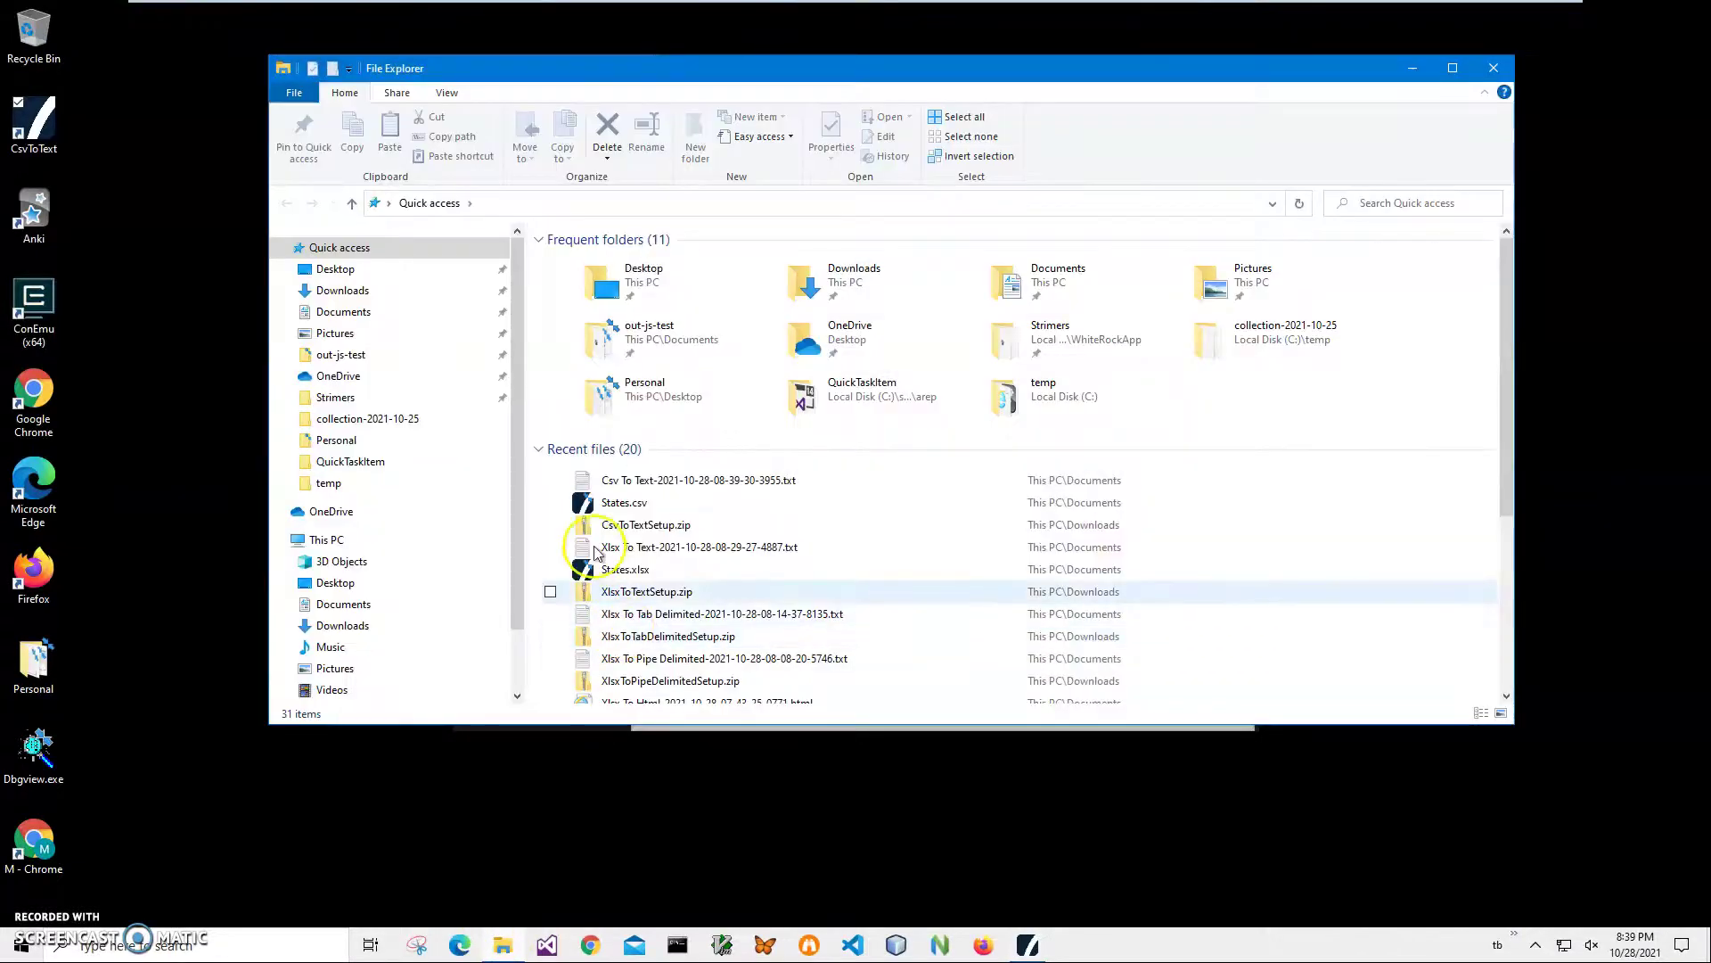
{"action": "left_click", "coordinate": [630, 488]}
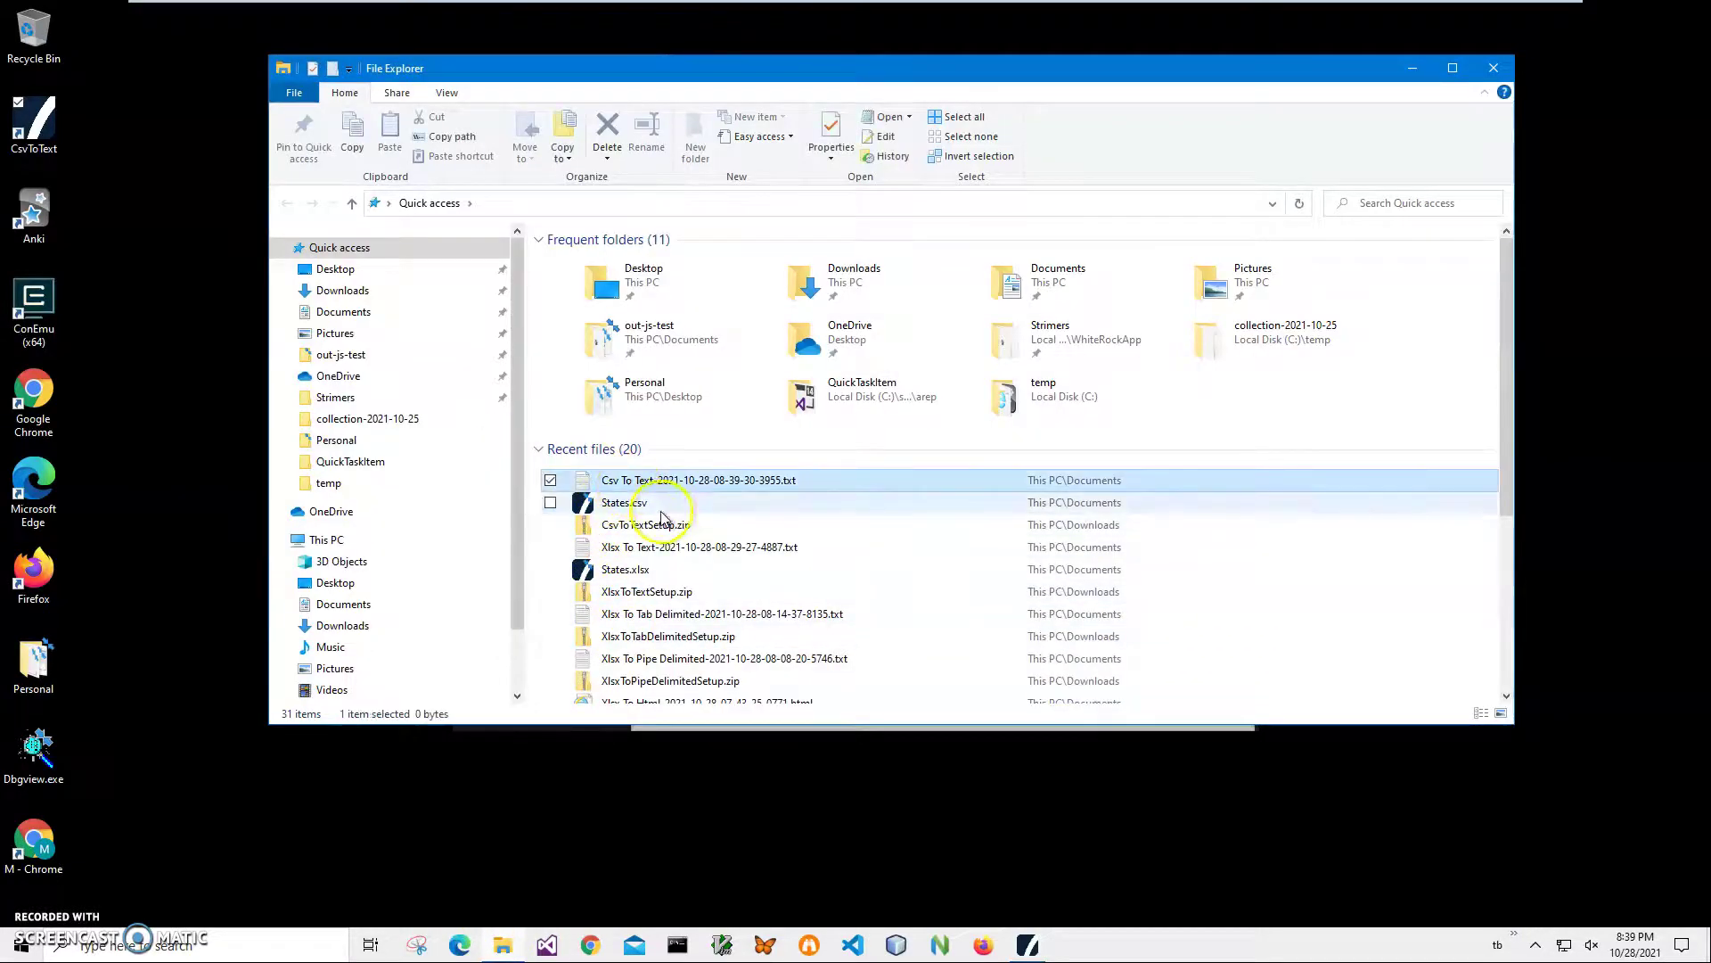
{"action": "double_click", "coordinate": [661, 487]}
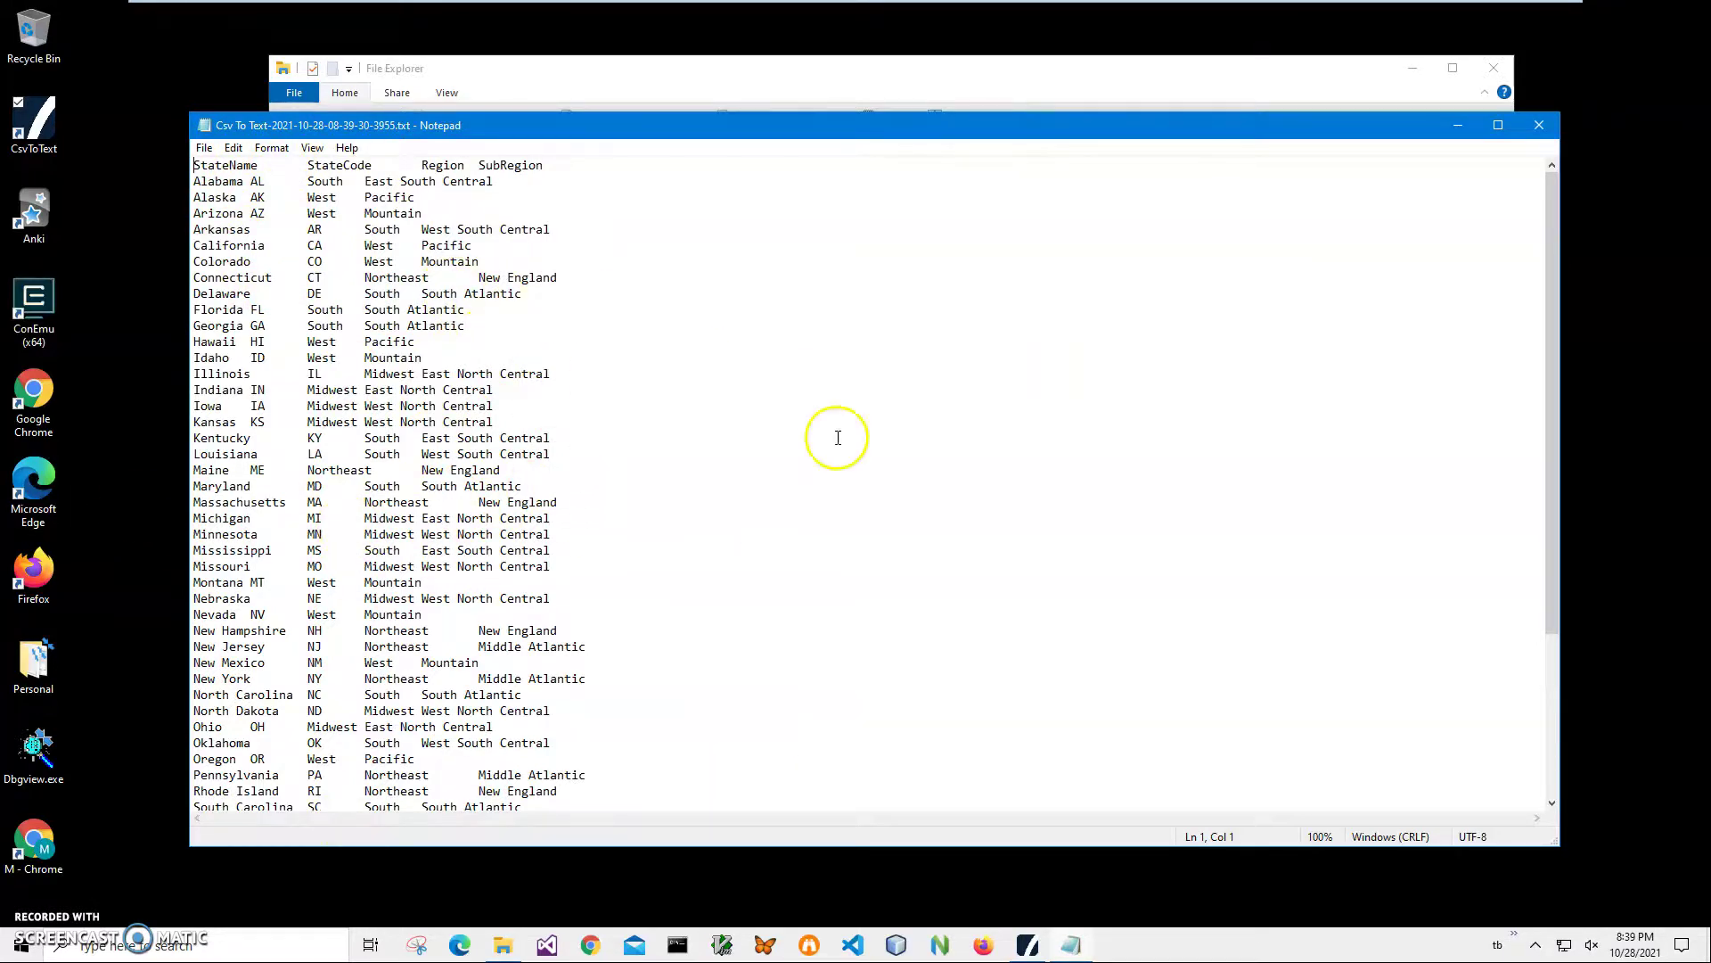
{"action": "scroll", "coordinate": [842, 494], "scroll_direction": "down", "scroll_amount": 3}
{"action": "scroll", "coordinate": [845, 502], "scroll_direction": "down", "scroll_amount": 1}
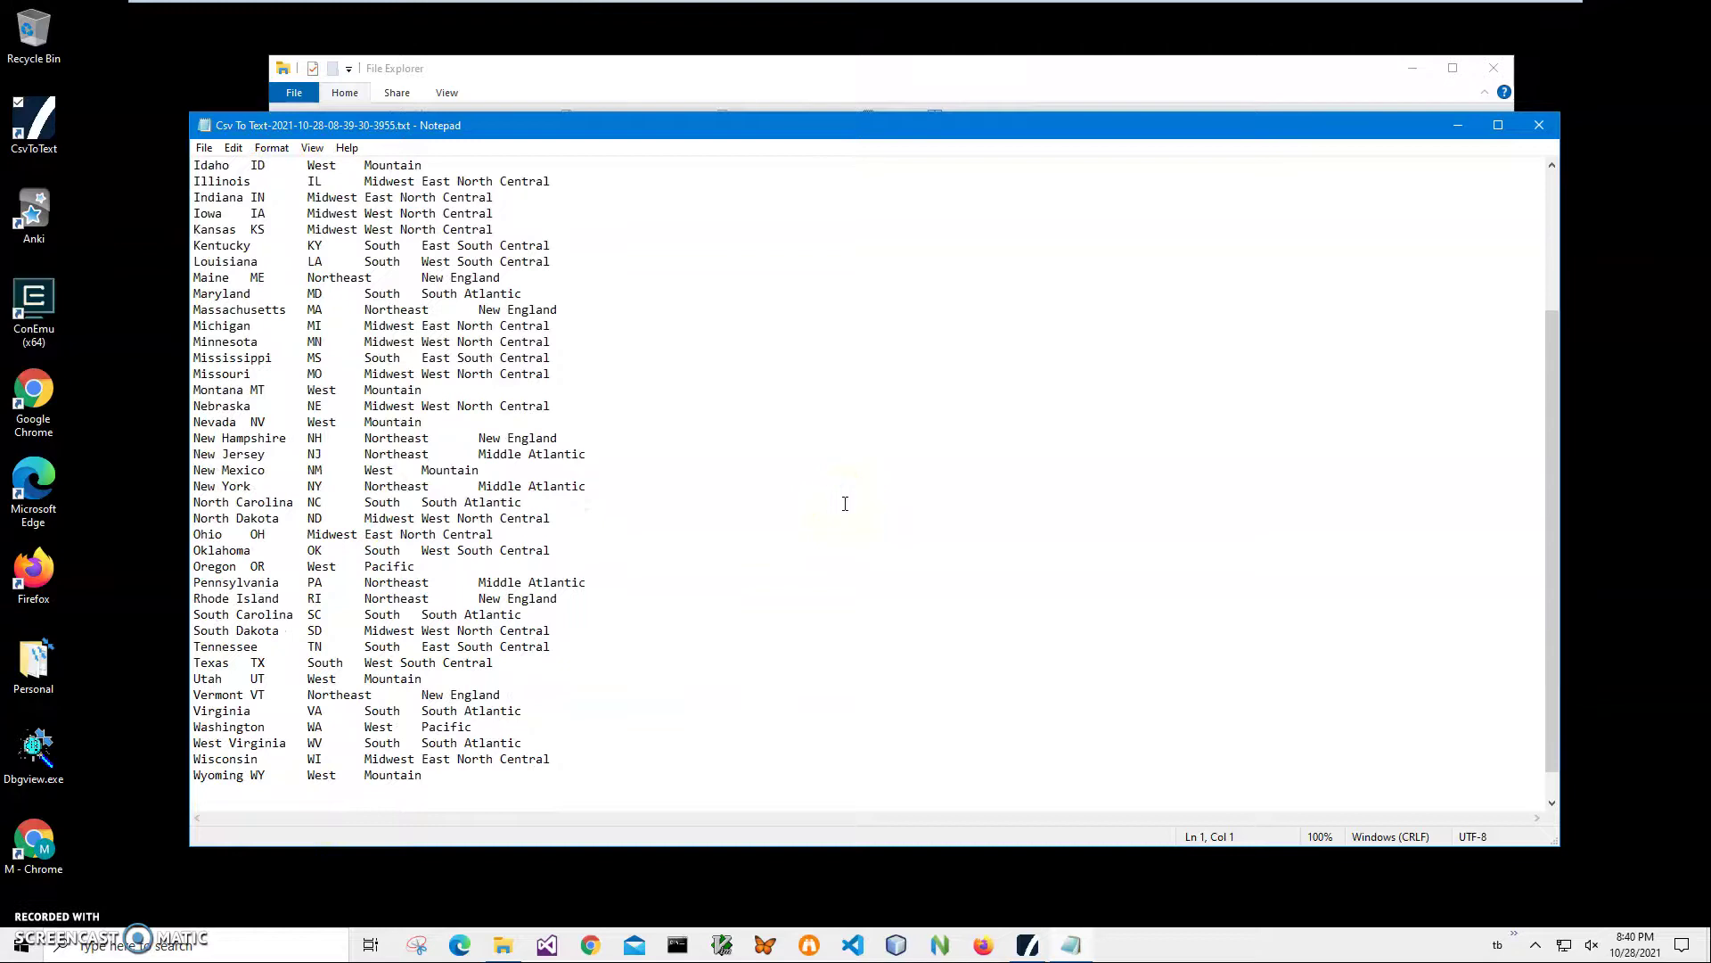